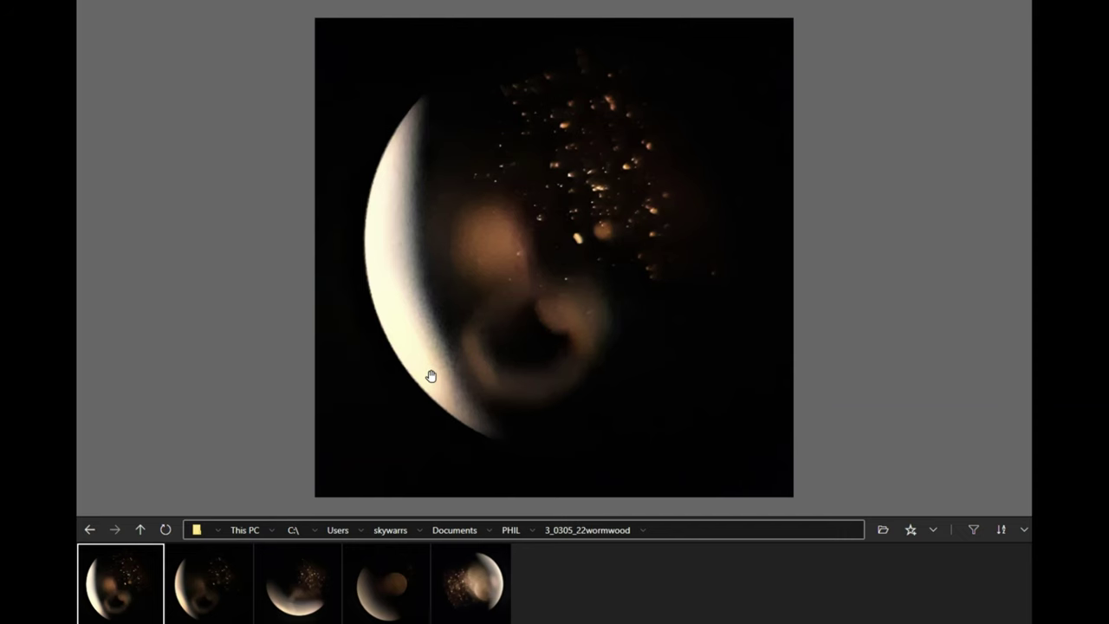
- Examine the bright crescent, the dark ring and the glowing specks in the first image at several magnifications
scroll(431, 376, "up", 1)
scroll(428, 376, "up", 1)
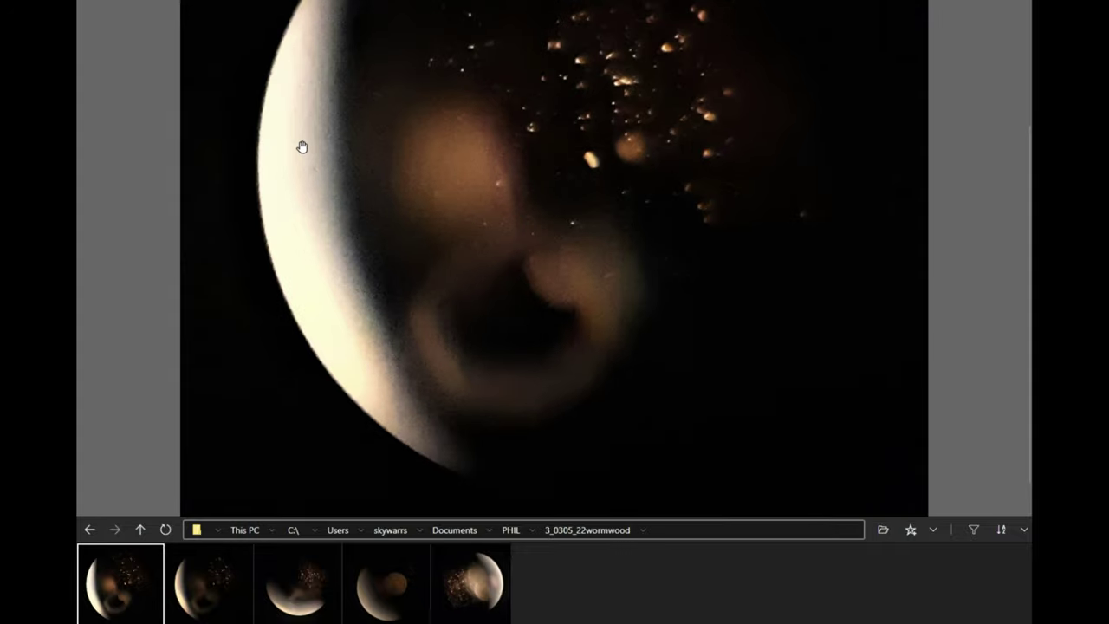
scroll(328, 109, "down", 1)
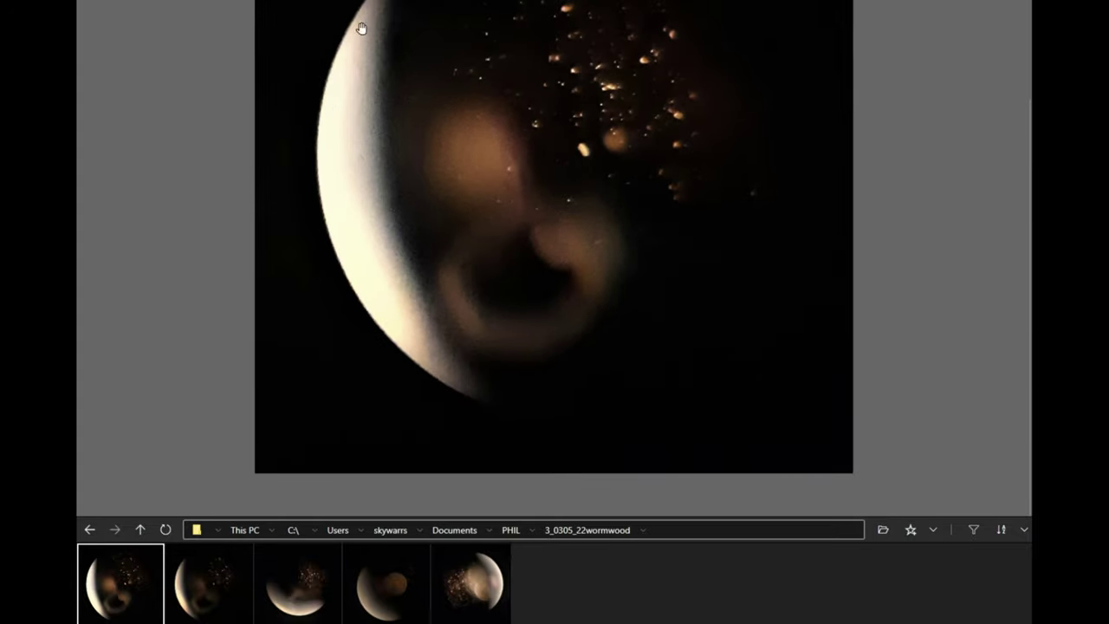
scroll(610, 204, "up", 1)
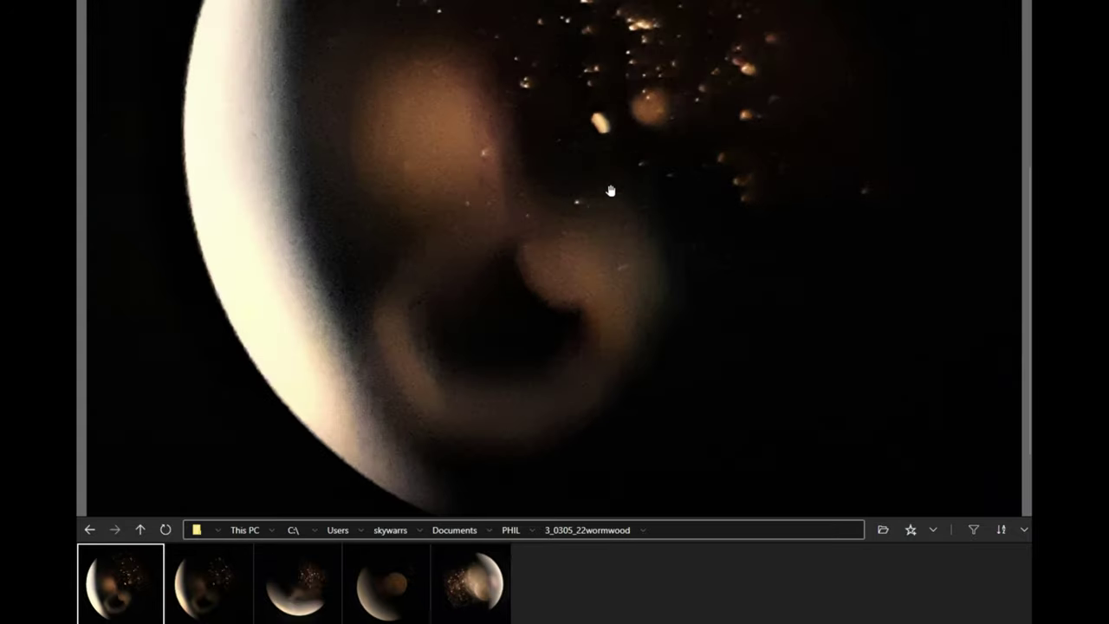
scroll(554, 198, "down", 2)
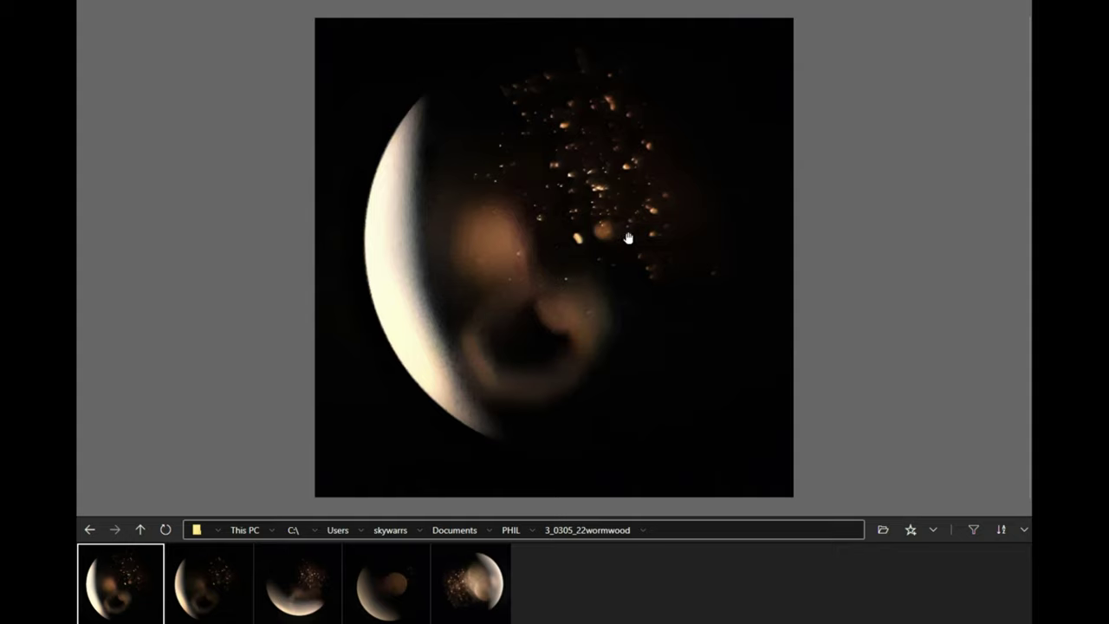
scroll(520, 350, "up", 3)
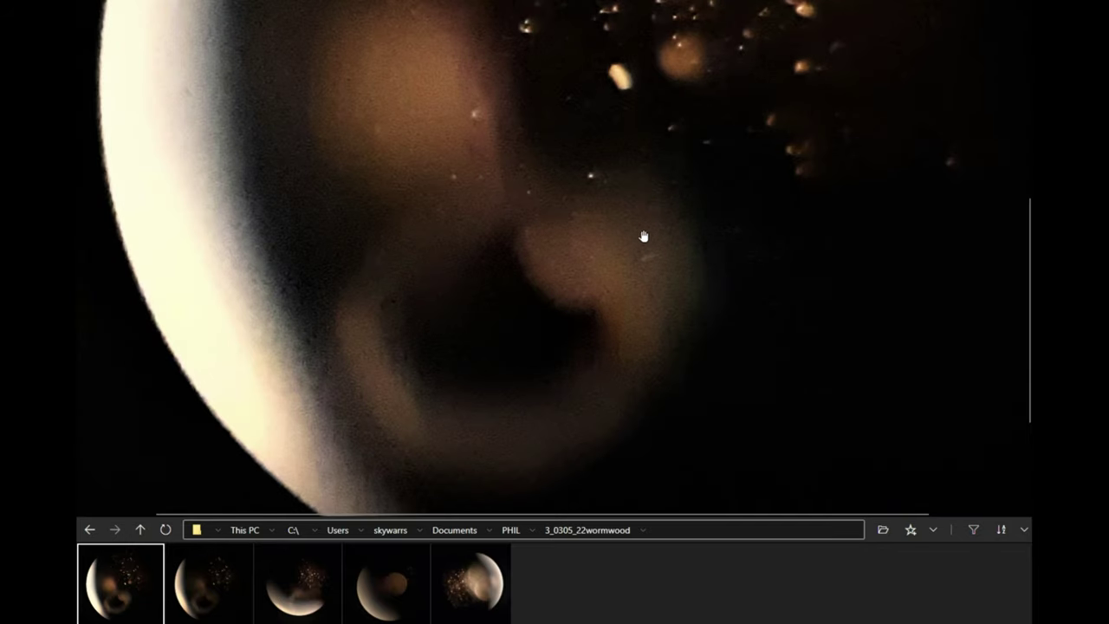
left_click_drag(648, 226, 614, 408)
mouse_move(681, 277)
left_mouse_down()
mouse_move(669, 418)
mouse_move(742, 366)
mouse_move(688, 280)
mouse_move(671, 183)
left_mouse_up()
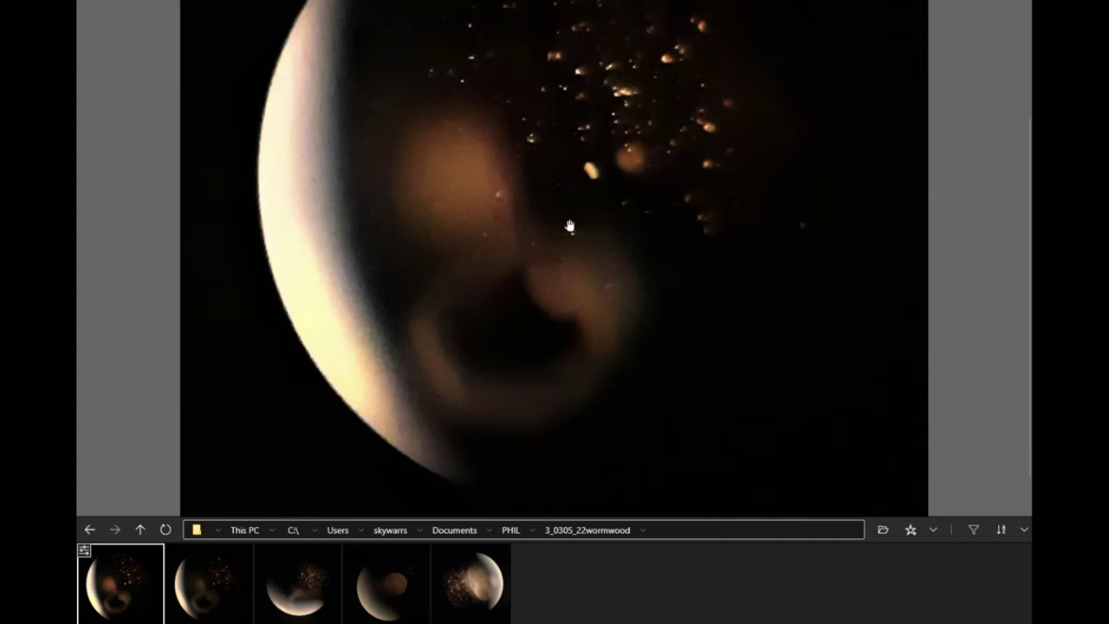
left_click_drag(575, 232, 604, 330)
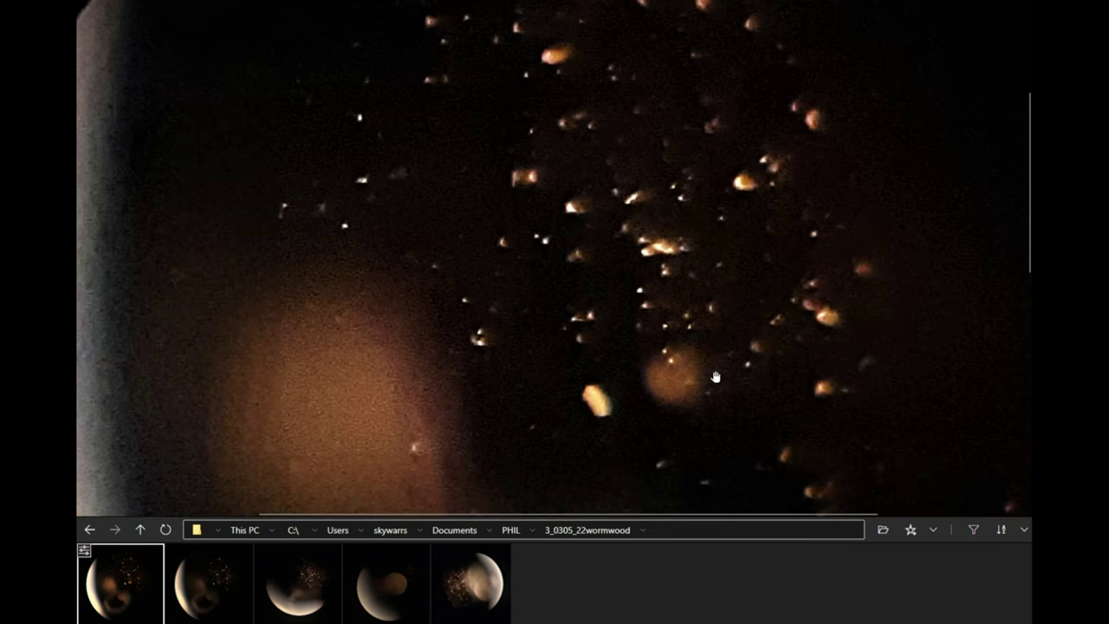
- Inspect the dark ring-shaped area beside the crescent in the first image, comparing the full view with close-ups
scroll(601, 291, "down", 2)
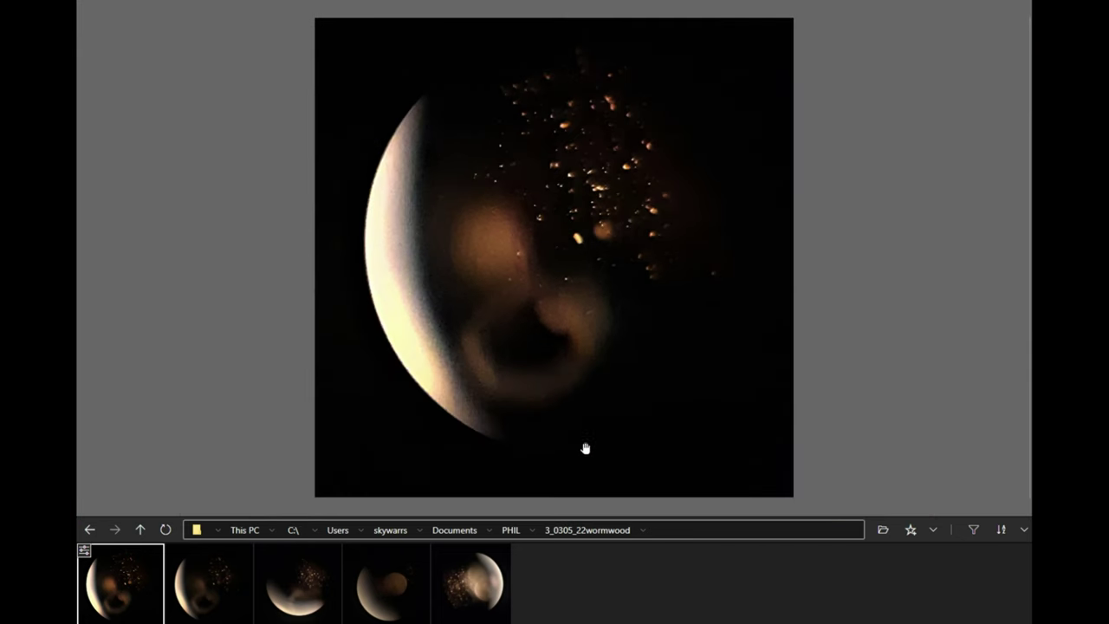
scroll(579, 451, "up", 4)
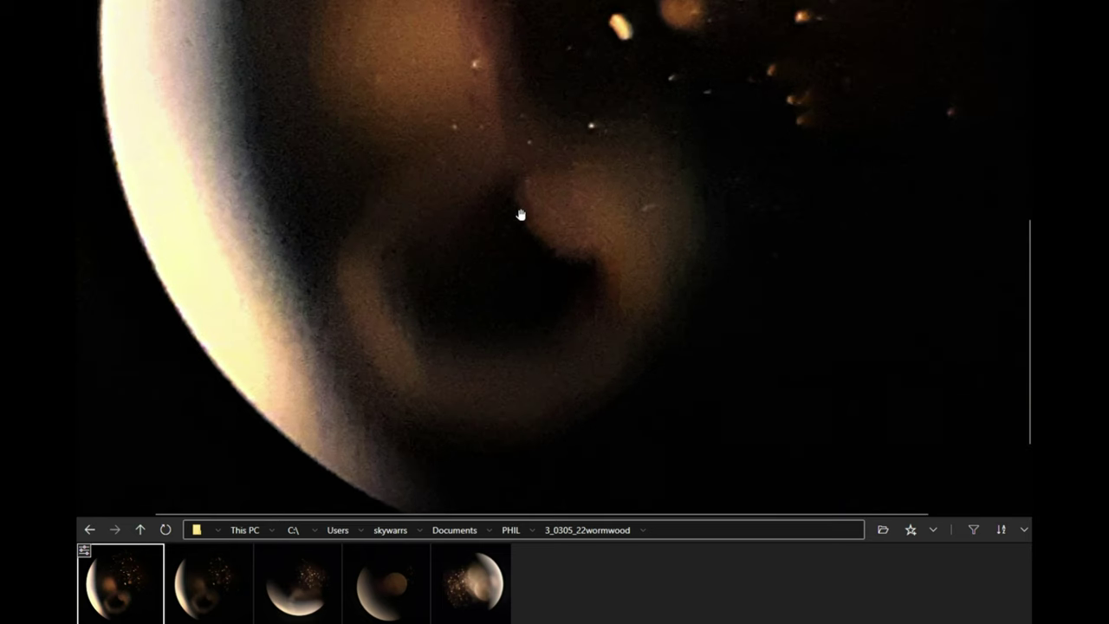
scroll(519, 227, "up", 1)
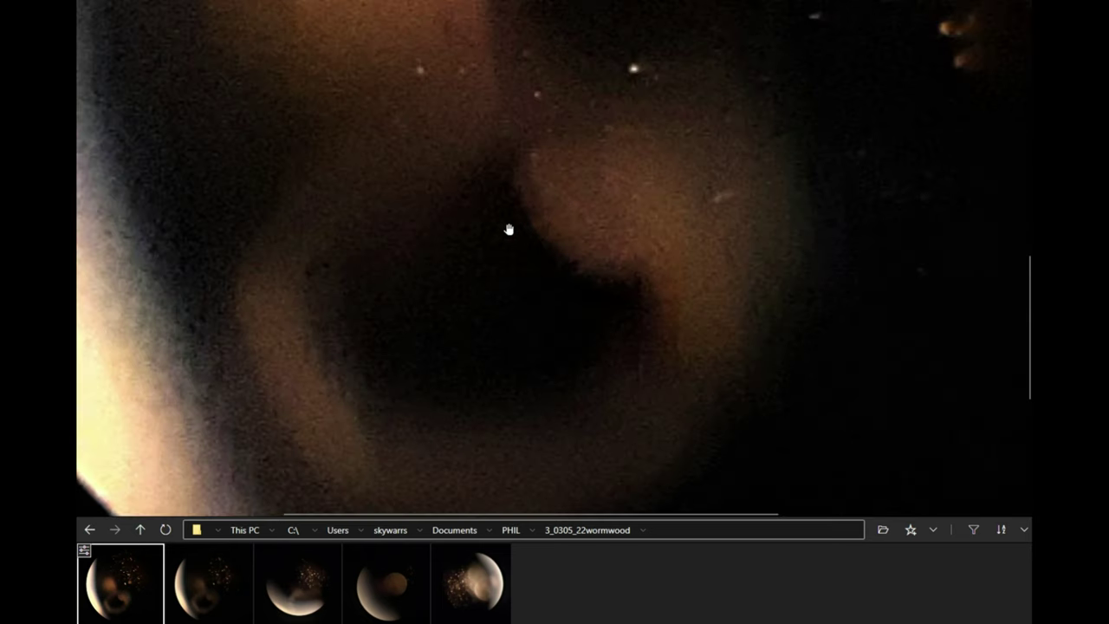
scroll(437, 188, "down", 2)
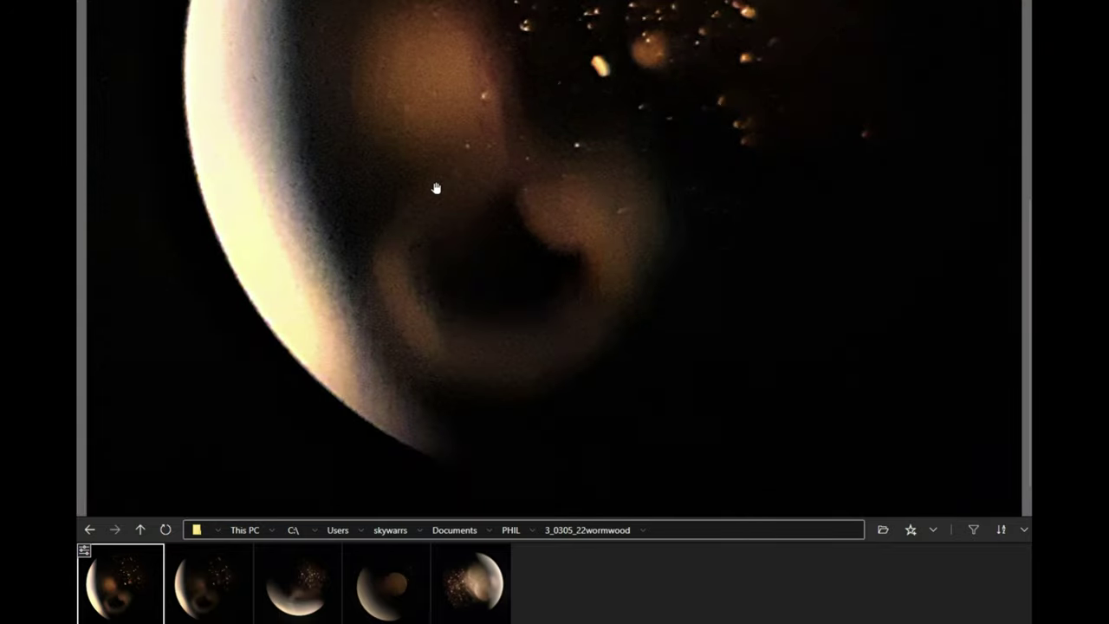
- Open the second image in the 3_0305_22wormwood folder and examine its cluster of orange specks up close
left_click(228, 592)
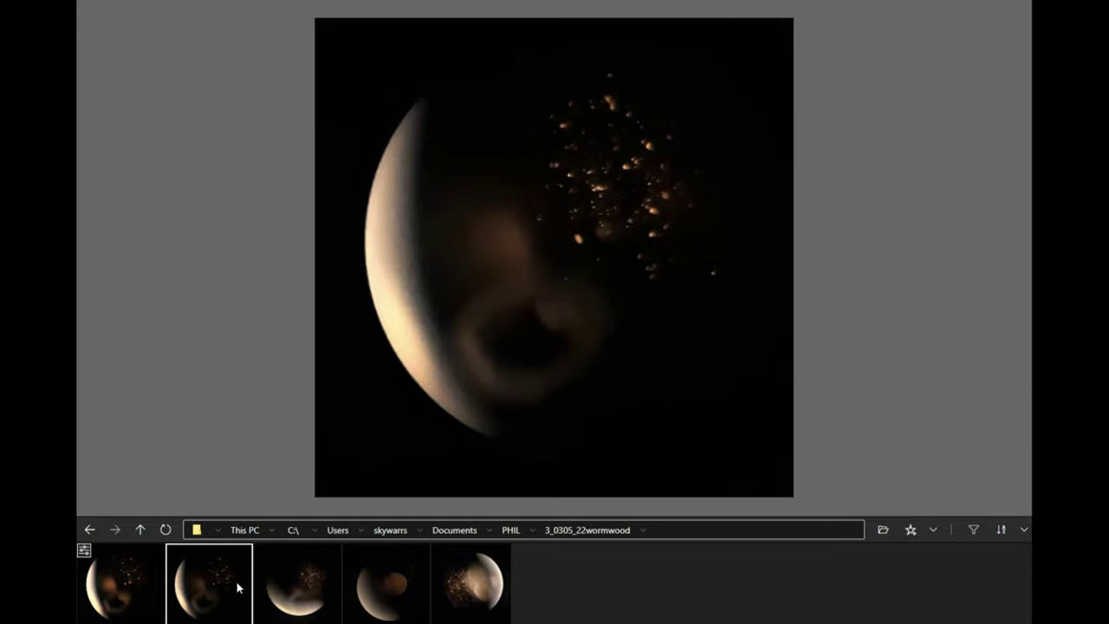
scroll(551, 257, "up", 3)
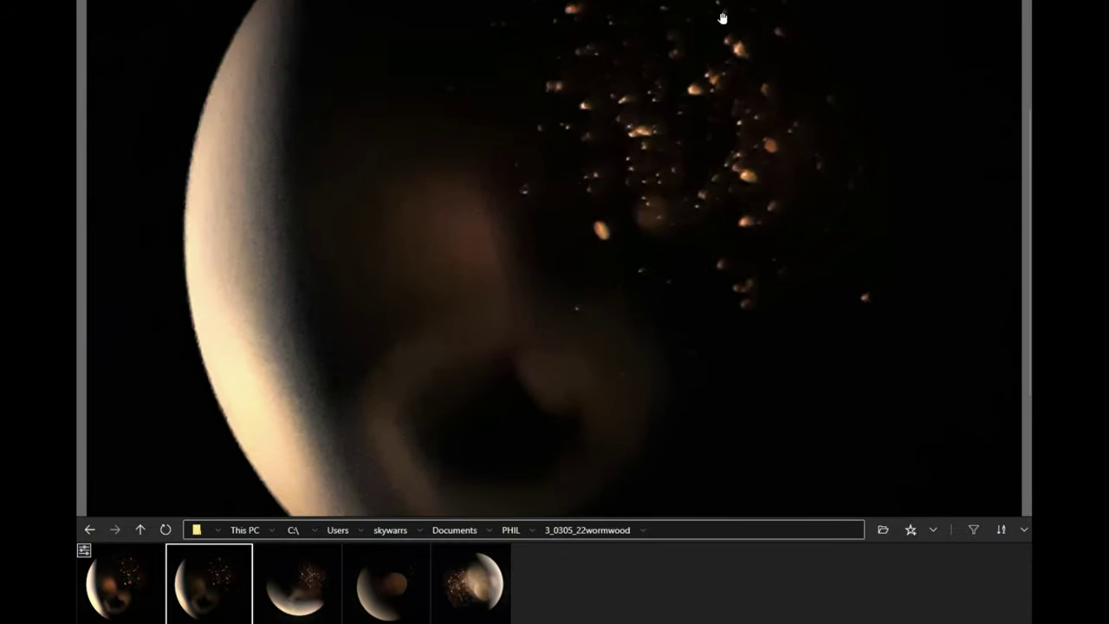
scroll(712, 43, "up", 4)
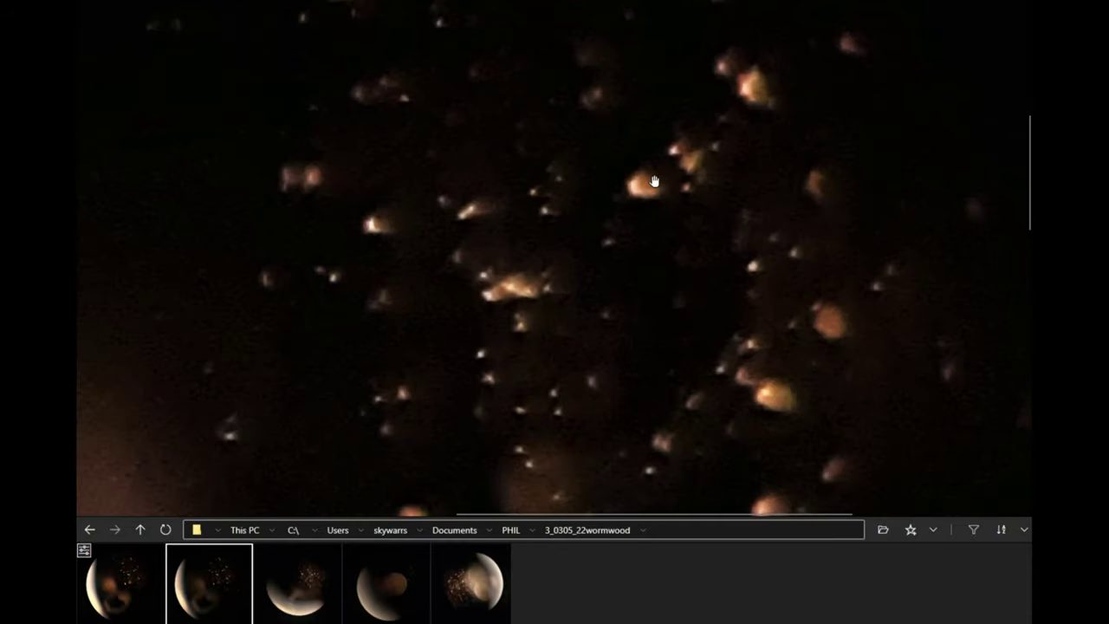
scroll(671, 168, "down", 2)
scroll(528, 190, "up", 2)
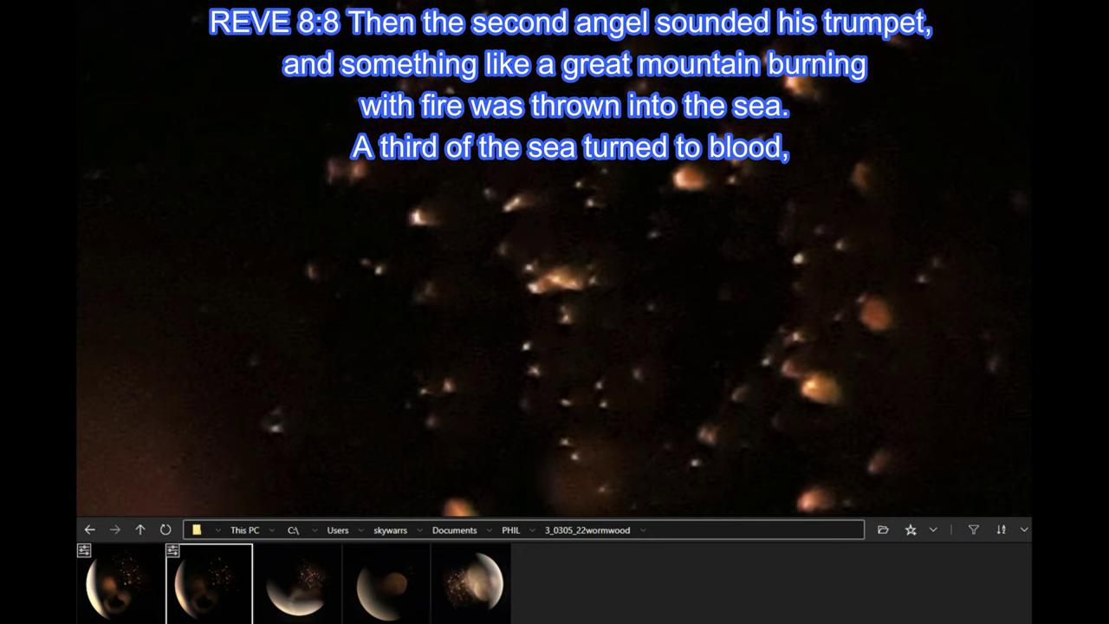
scroll(676, 344, "down", 5)
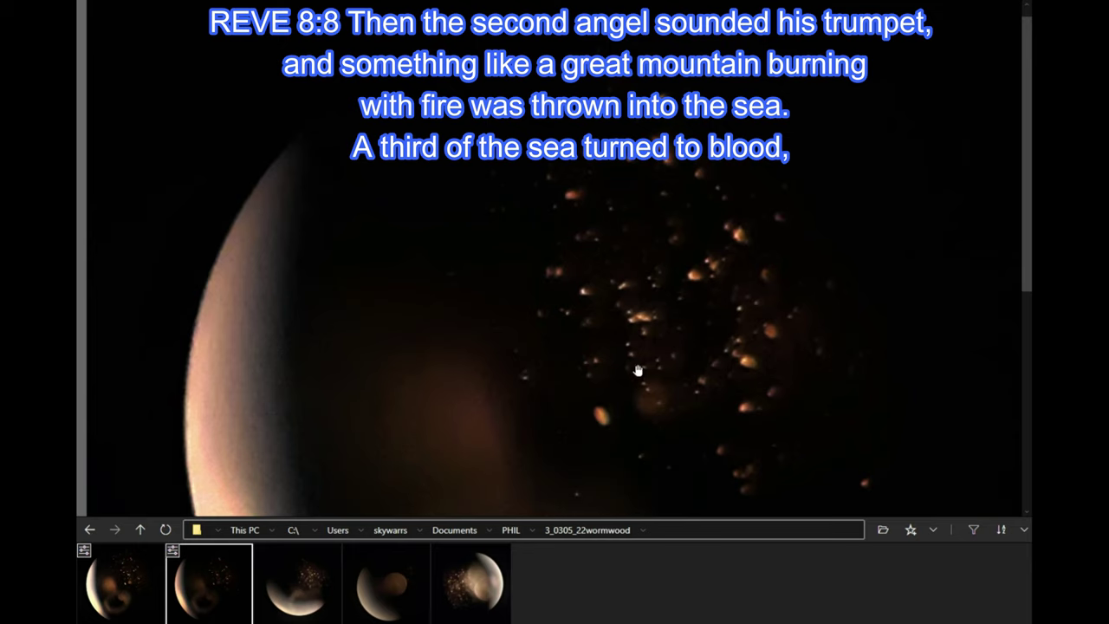
scroll(604, 477, "up", 5)
scroll(506, 208, "up", 3)
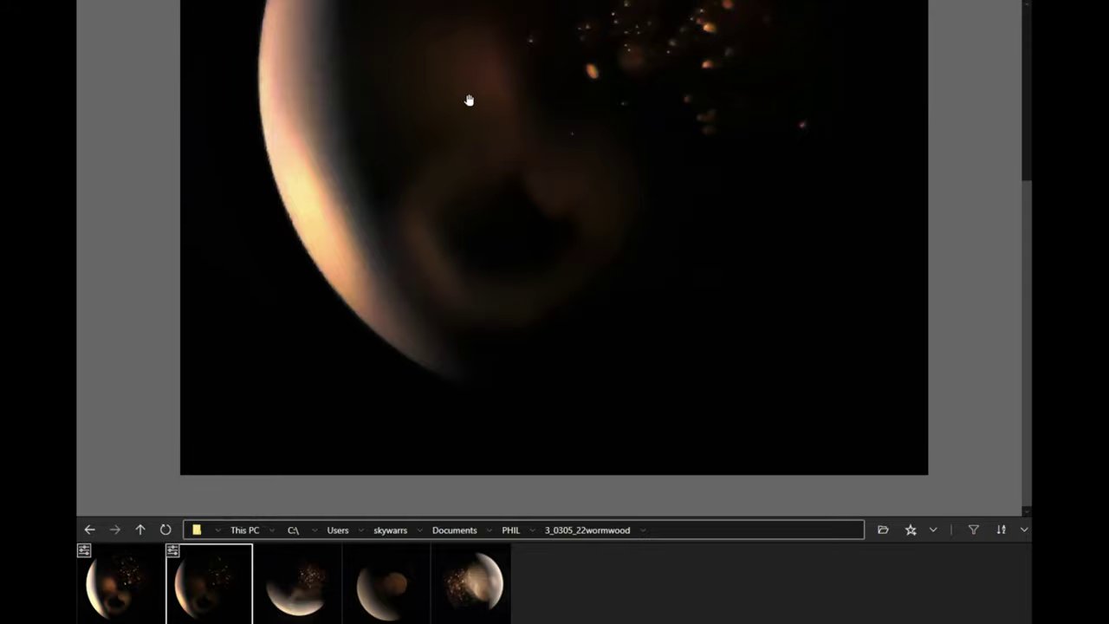
- Inspect the individual orange specks in the second image, from the oval one below the cluster to those above it
scroll(468, 101, "up", 3)
scroll(800, 115, "down", 3)
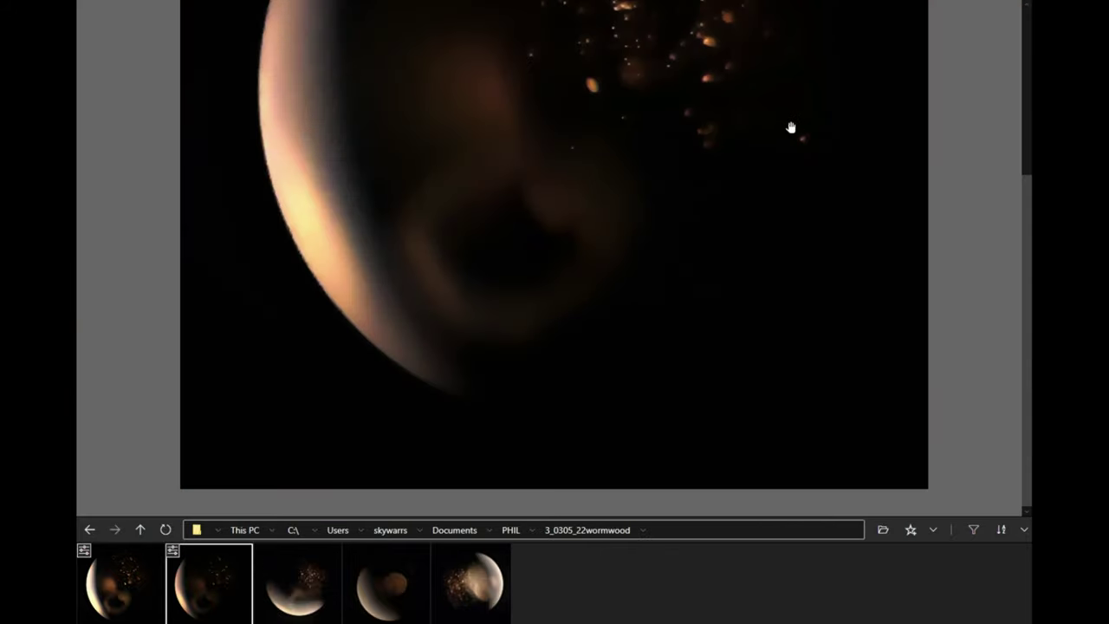
scroll(750, 19, "up", 4)
scroll(747, 32, "up", 1)
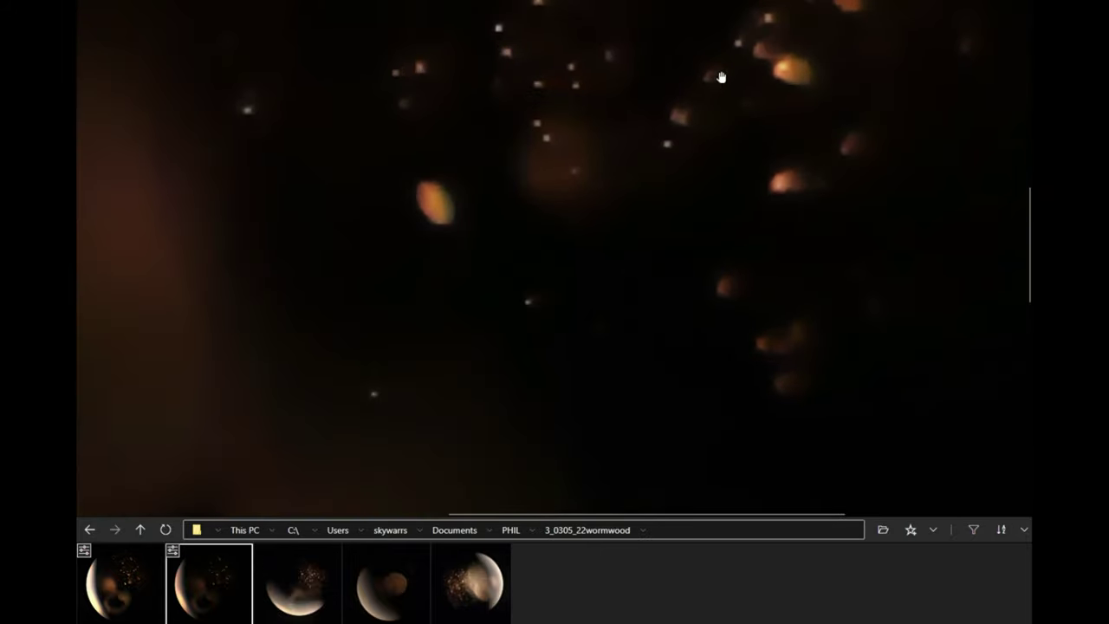
left_click_drag(703, 192, 666, 494)
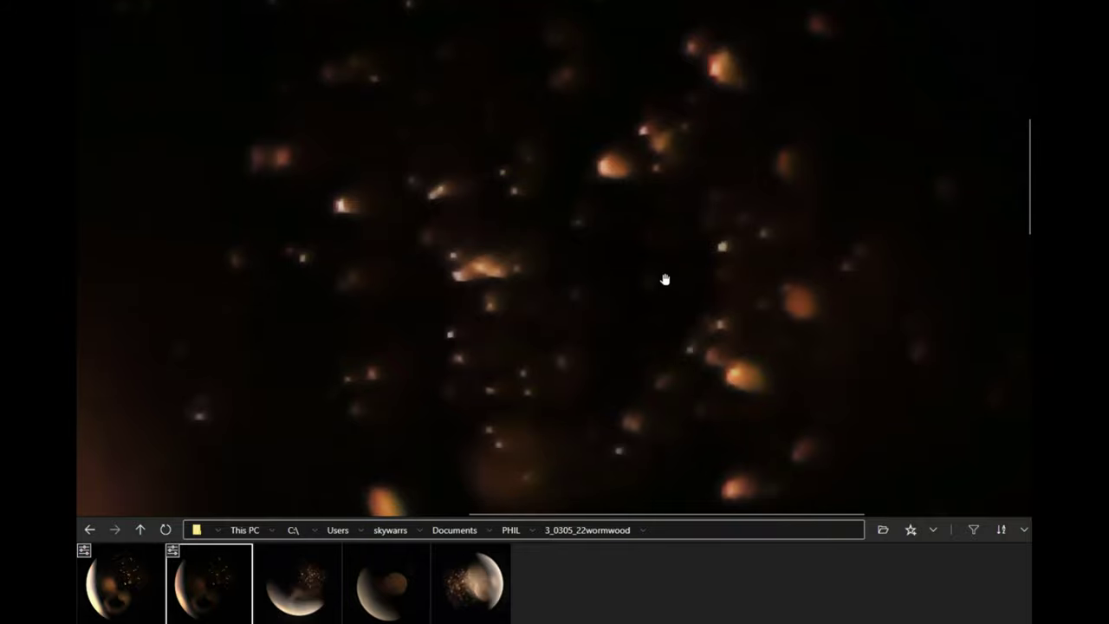
left_click_drag(665, 279, 719, 90)
left_click_drag(672, 358, 750, 255)
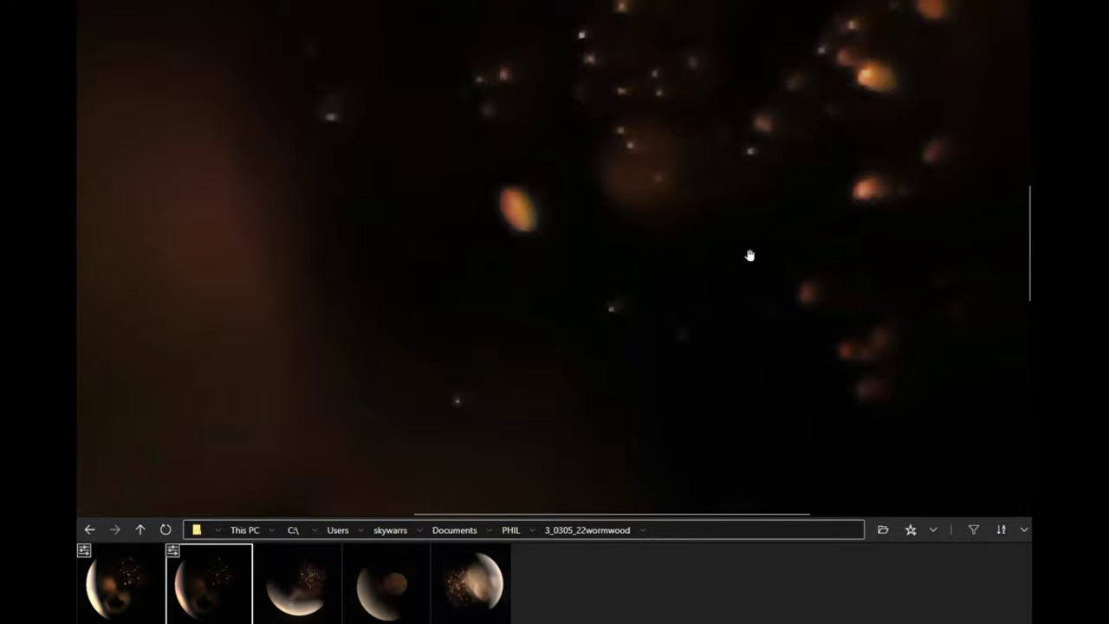
- Examine the upper part of the second image's speck cluster, then review the whole picture and its faint ring
scroll(750, 255, "down", 5)
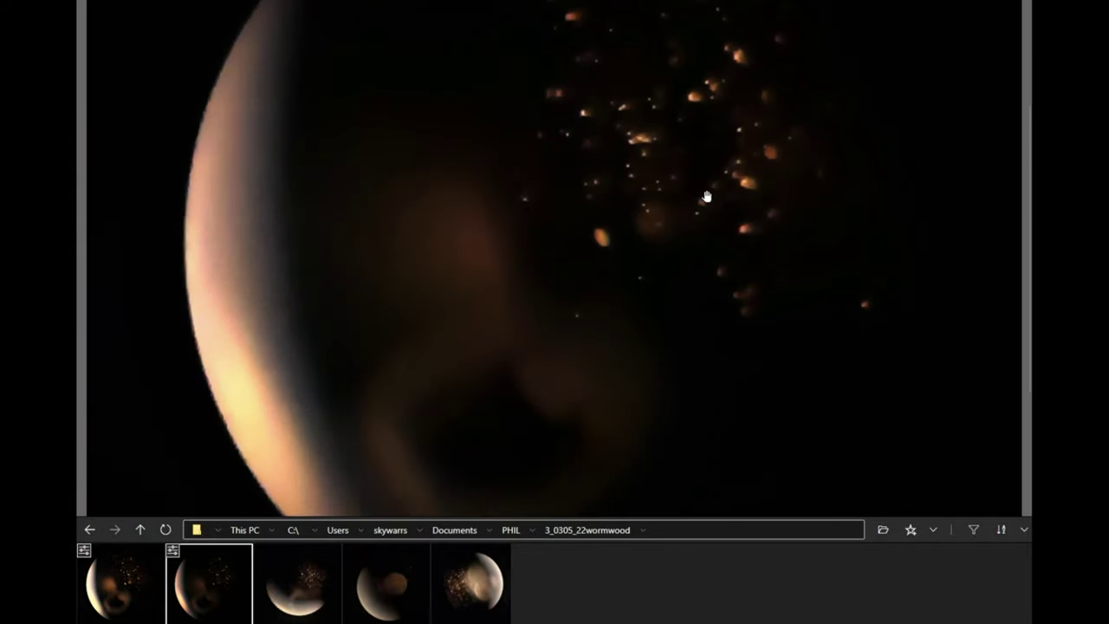
left_click_drag(684, 172, 681, 291)
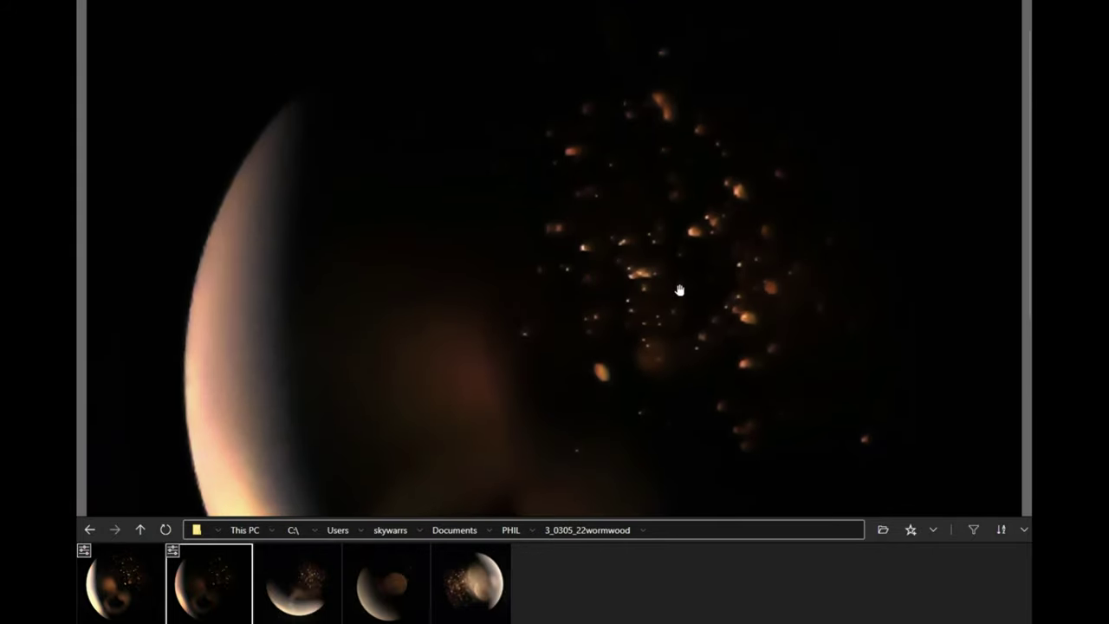
scroll(674, 154, "up", 4)
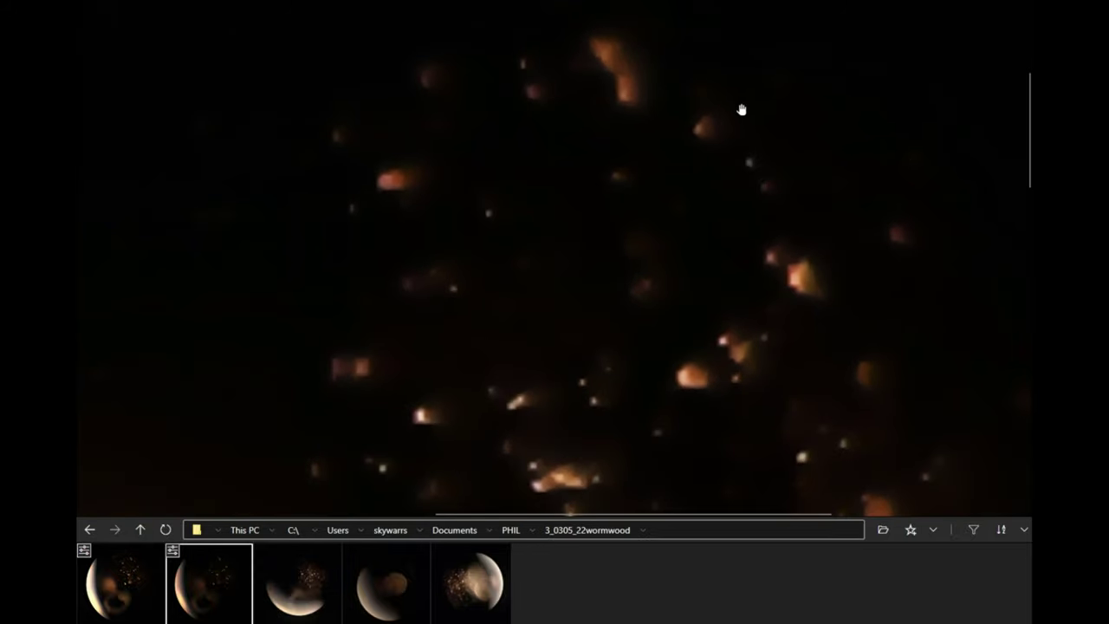
scroll(766, 352, "up", 2)
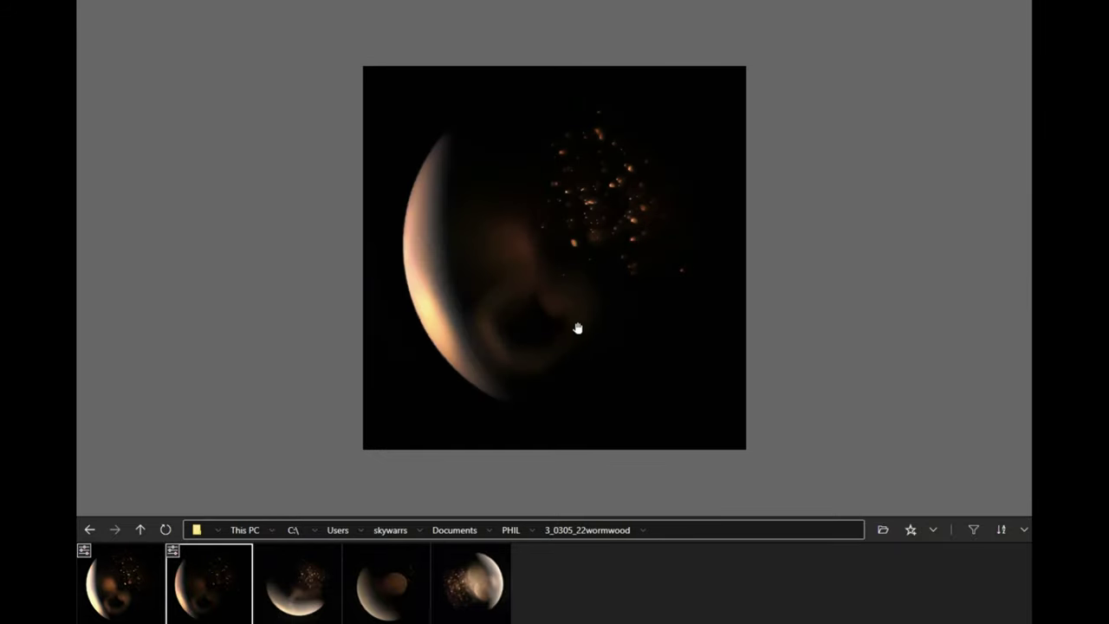
scroll(574, 327, "up", 4)
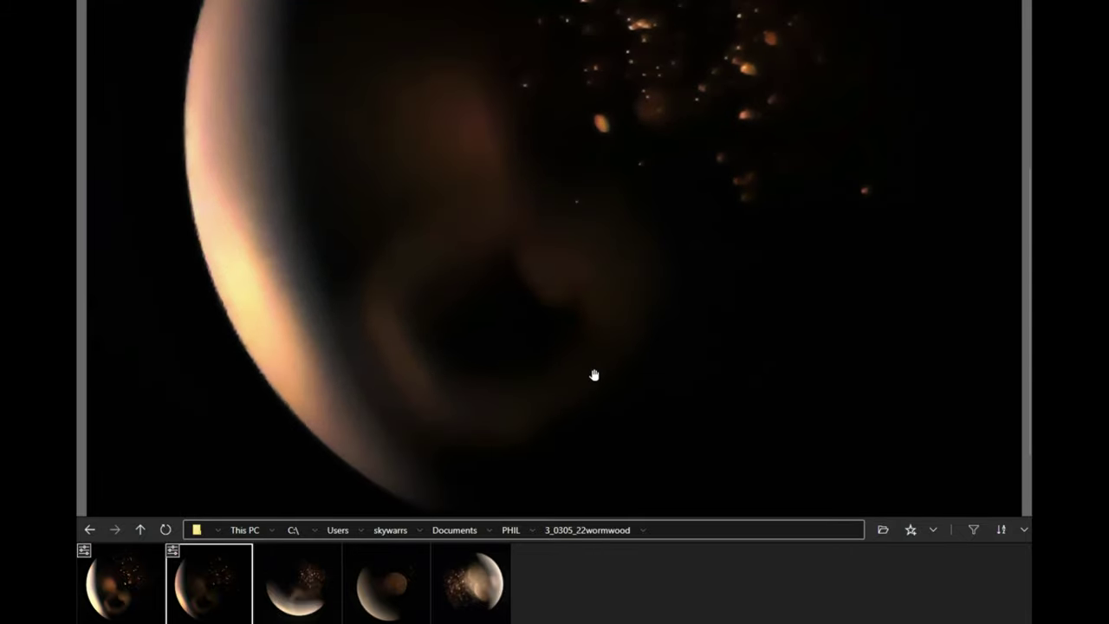
- Open the third image in the folder and examine its speck cluster and the haze above the crescent
left_click(327, 598)
scroll(671, 236, "up", 2)
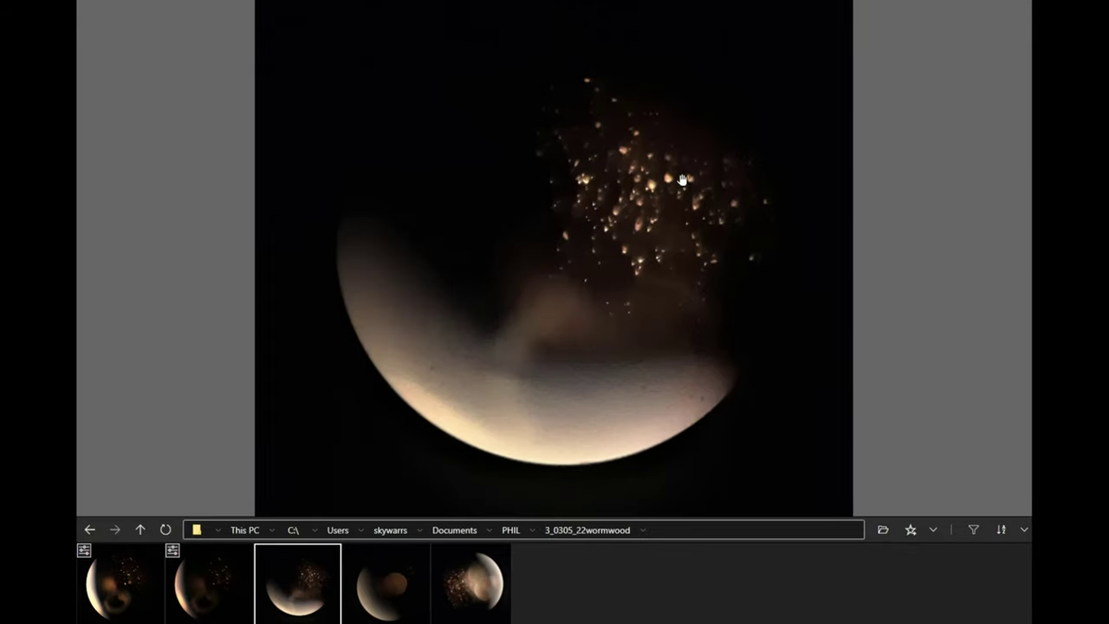
scroll(795, 187, "up", 1)
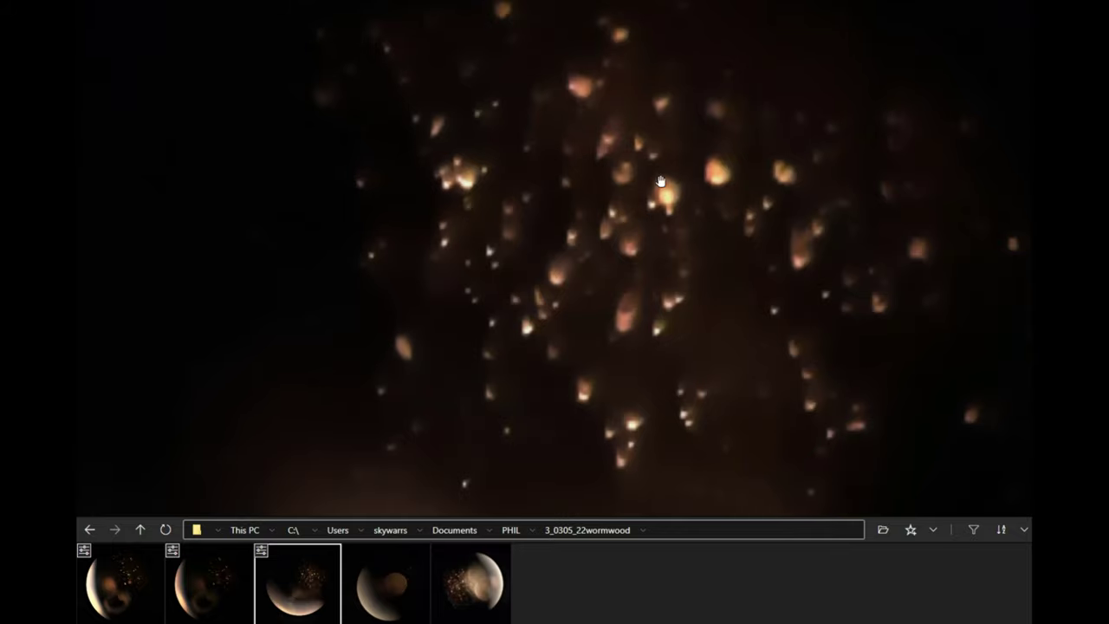
scroll(624, 360, "down", 3)
scroll(624, 360, "down", 1)
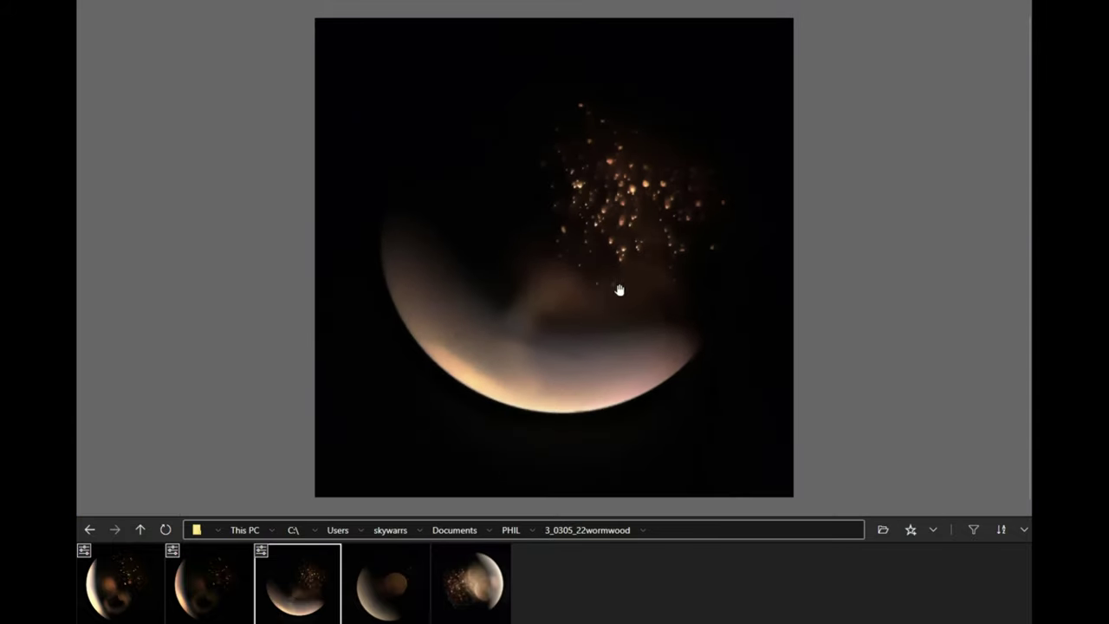
scroll(623, 285, "up", 2)
scroll(628, 283, "up", 1)
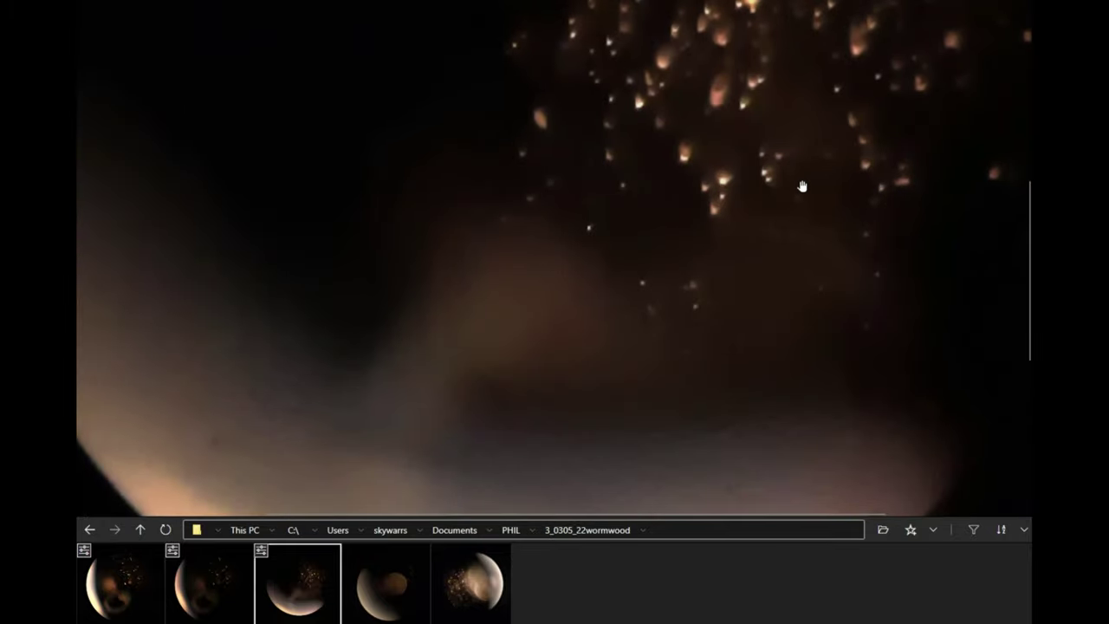
- Compare close-ups of the third image's speck cluster with the view of the whole crescent
scroll(804, 183, "down", 2)
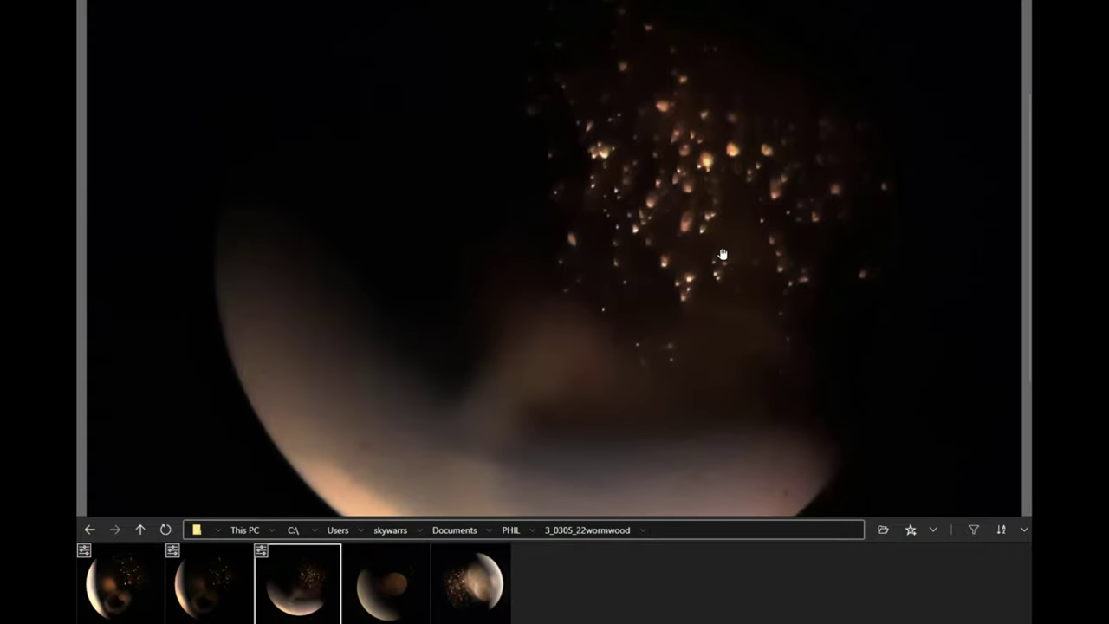
scroll(723, 254, "up", 2)
scroll(723, 254, "up", 1)
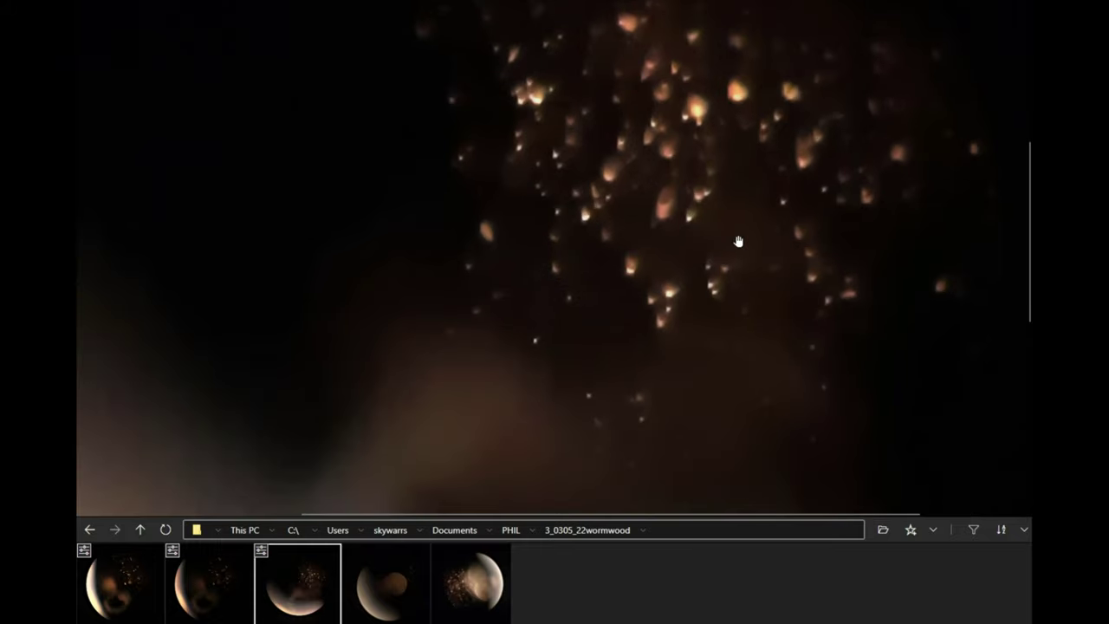
scroll(738, 241, "down", 2)
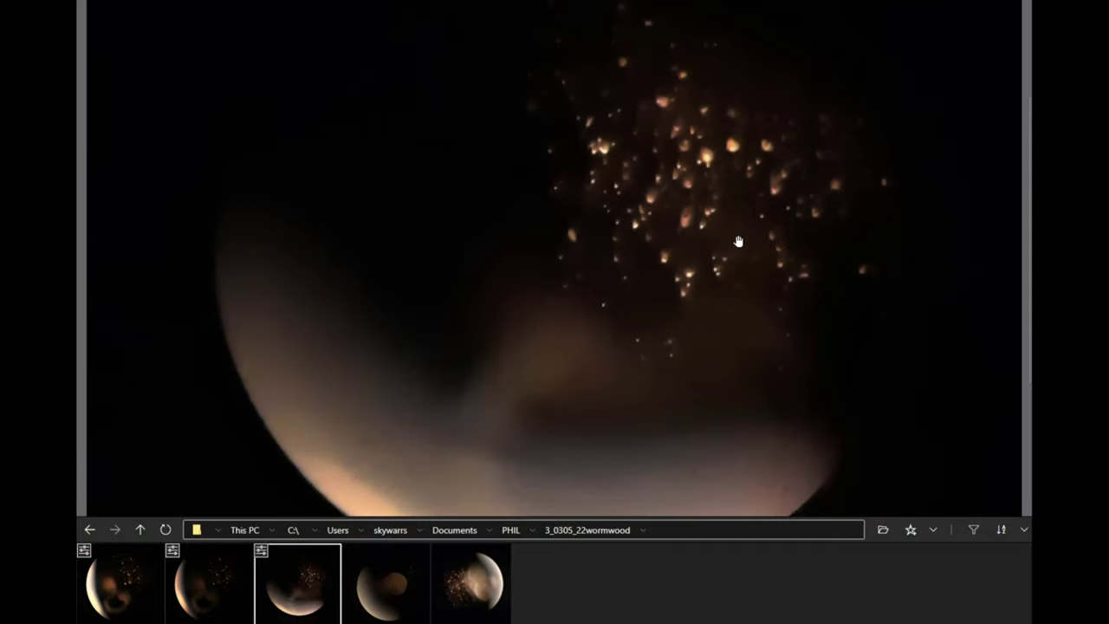
scroll(961, 221, "down", 2)
scroll(624, 253, "up", 2)
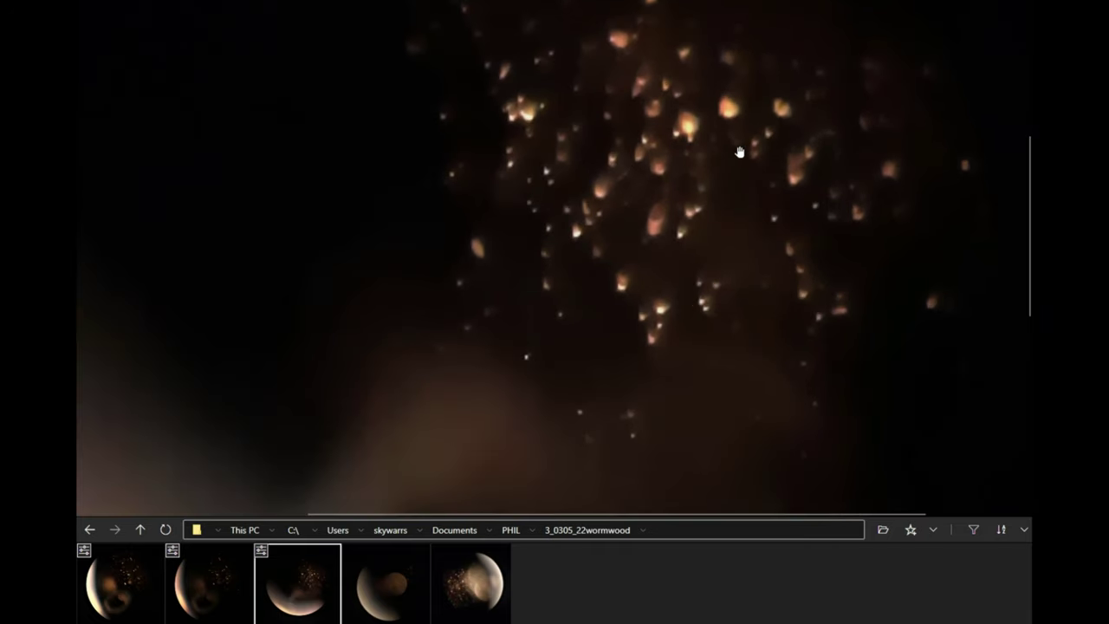
scroll(740, 153, "down", 3)
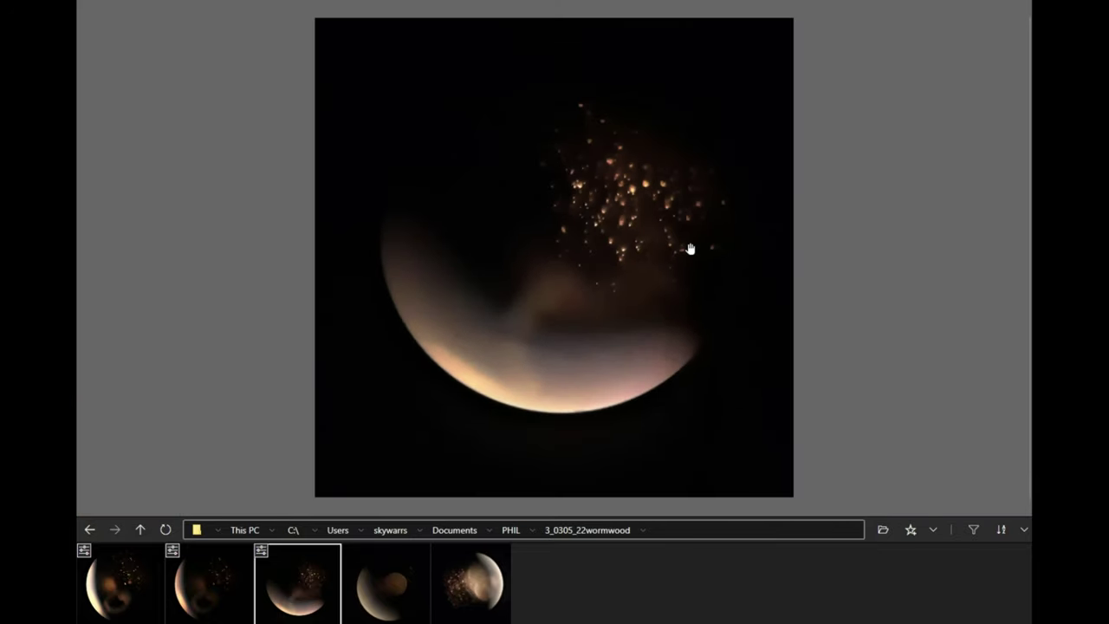
- Finish viewing the third image, then open the fourth image and examine its brown disc up close
scroll(690, 249, "up", 2)
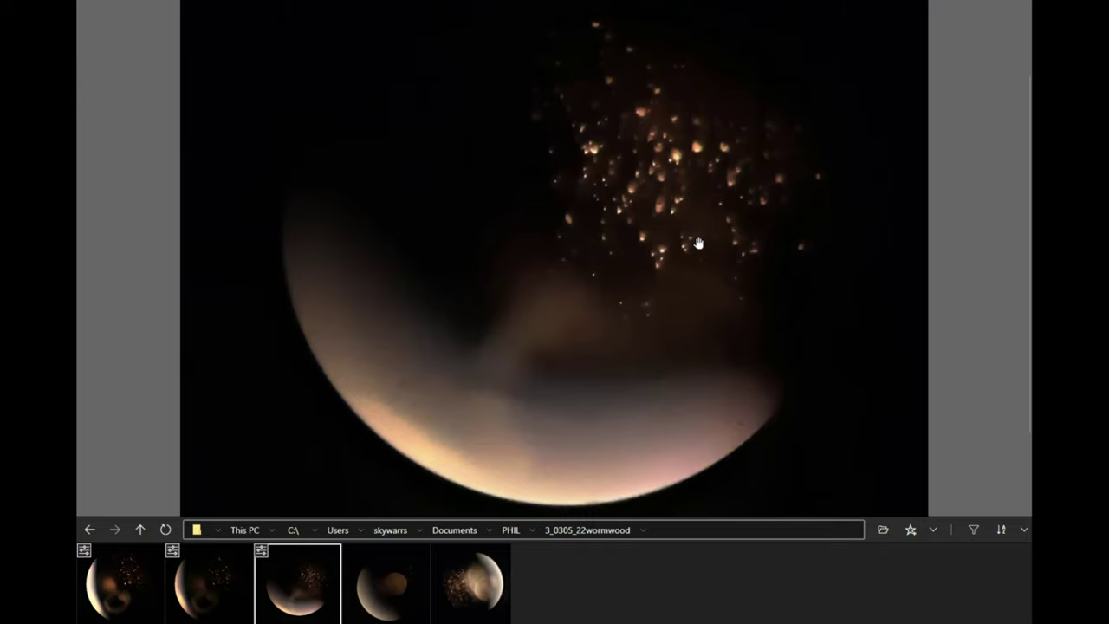
left_click(397, 609)
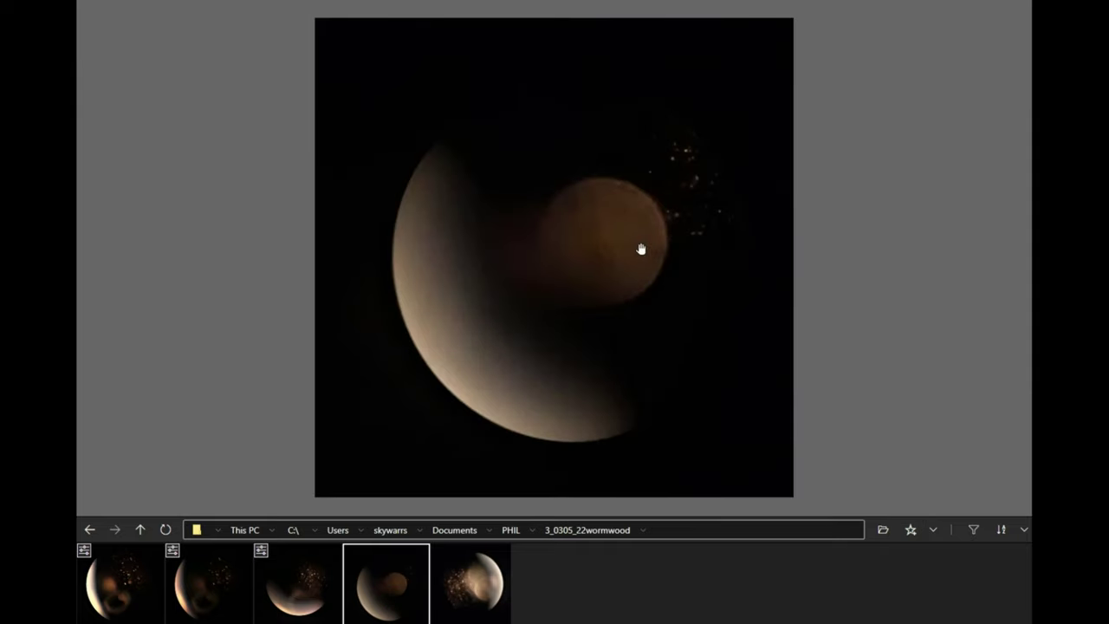
scroll(641, 252, "up", 2)
scroll(643, 257, "up", 1)
scroll(723, 237, "up", 1)
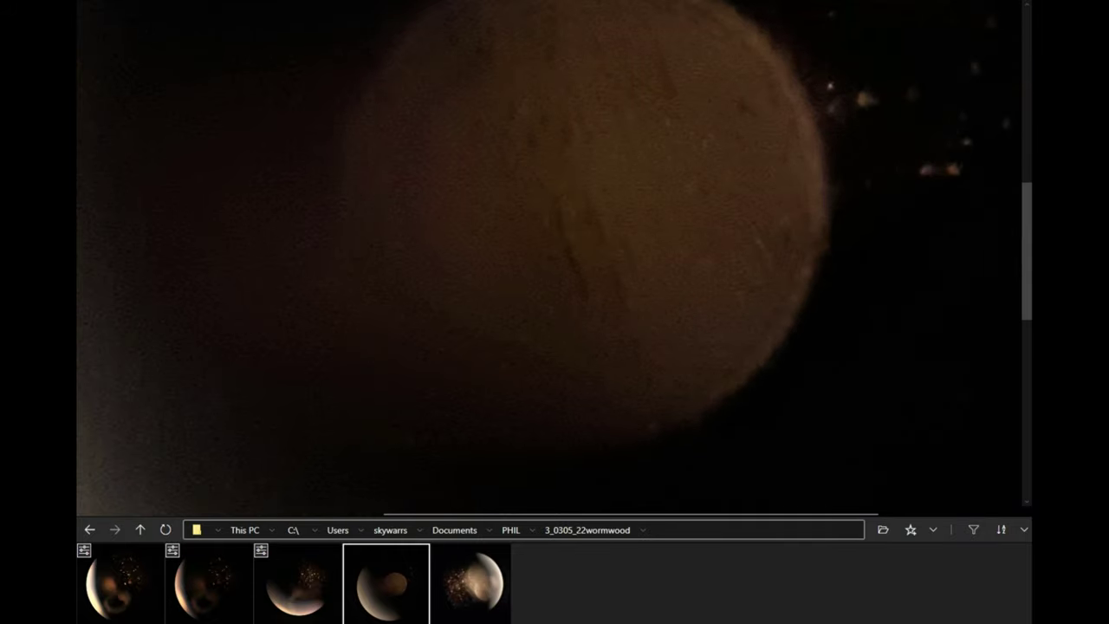
- Rotate the fourth image slightly clockwise and crop it to a 2666 × 2666 px square around the crescent and disc
key("c")
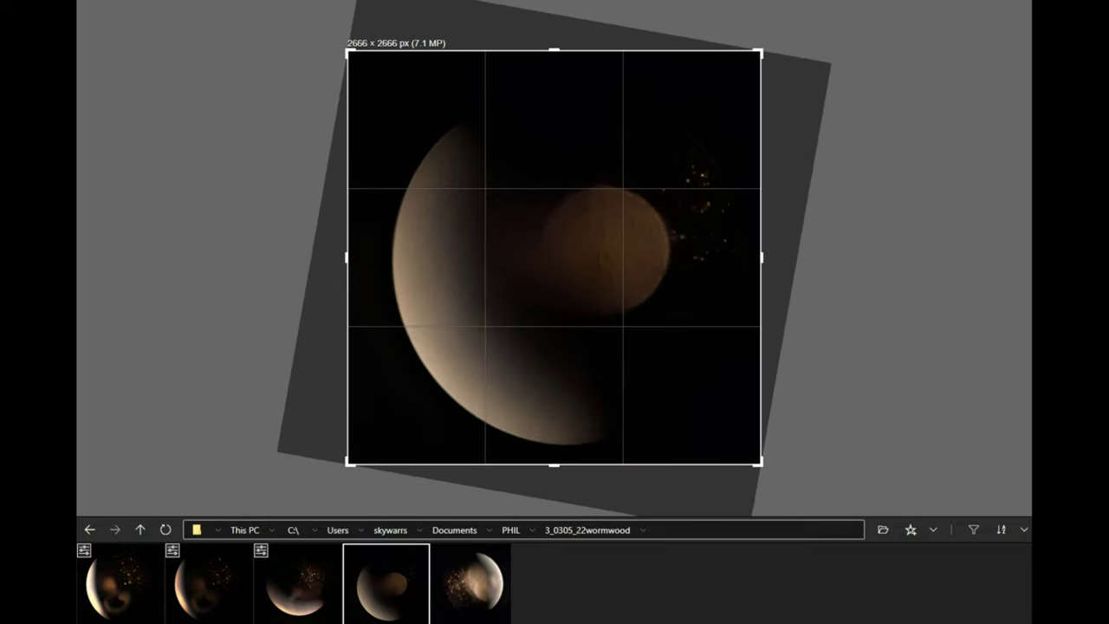
key("Return")
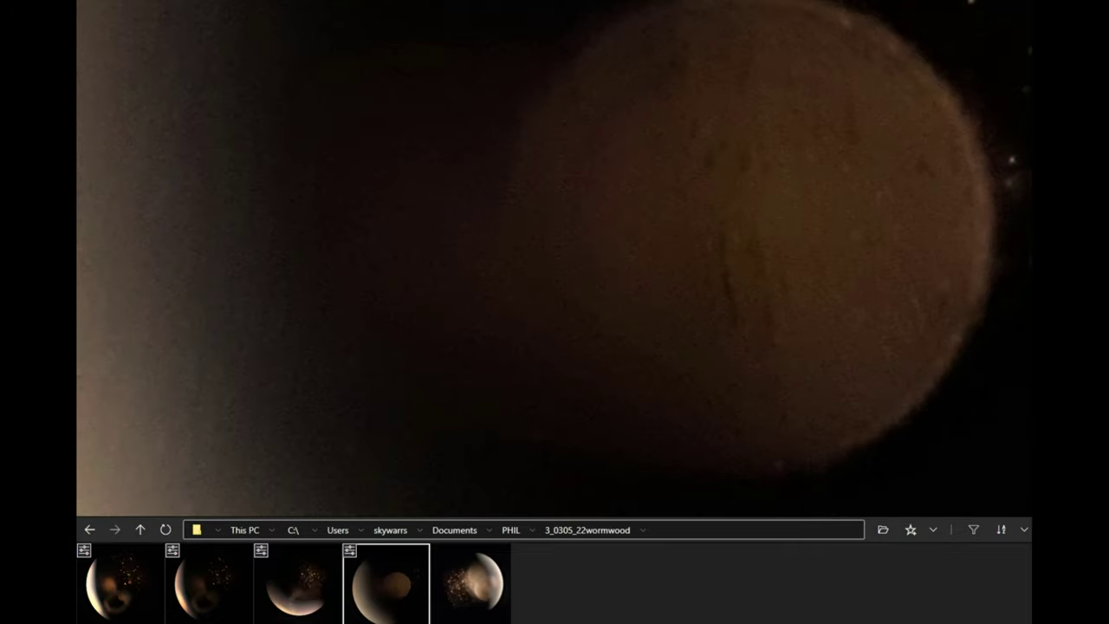
scroll(953, 243, "down", 2)
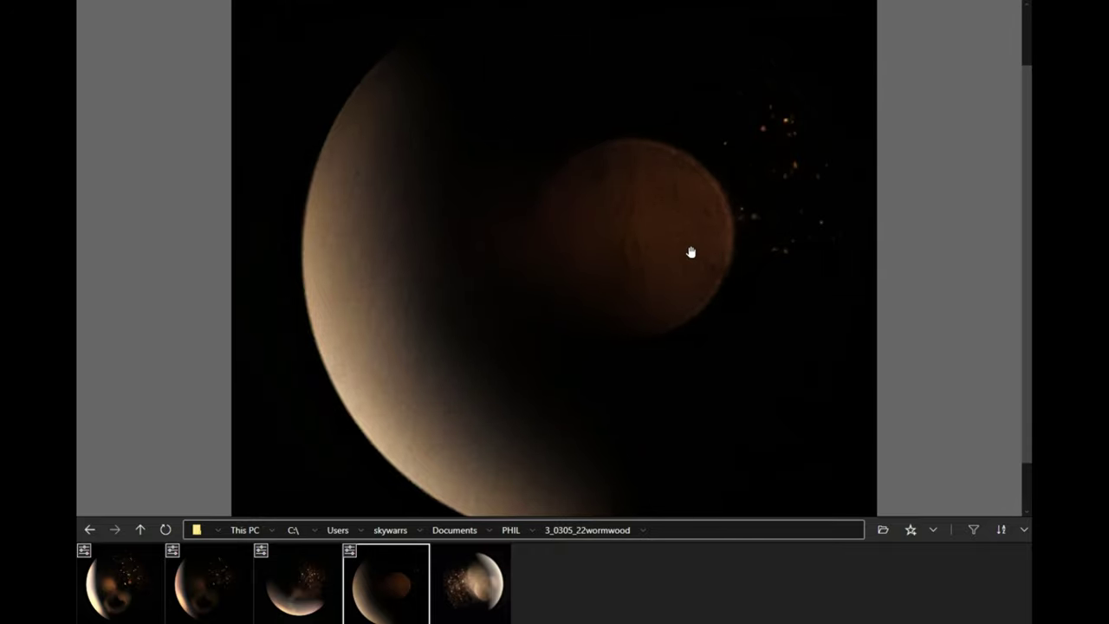
- Examine the fourth image's disc surface and the specks beside it, comparing close-ups with the whole crescent
scroll(690, 251, "up", 2)
scroll(771, 217, "up", 3)
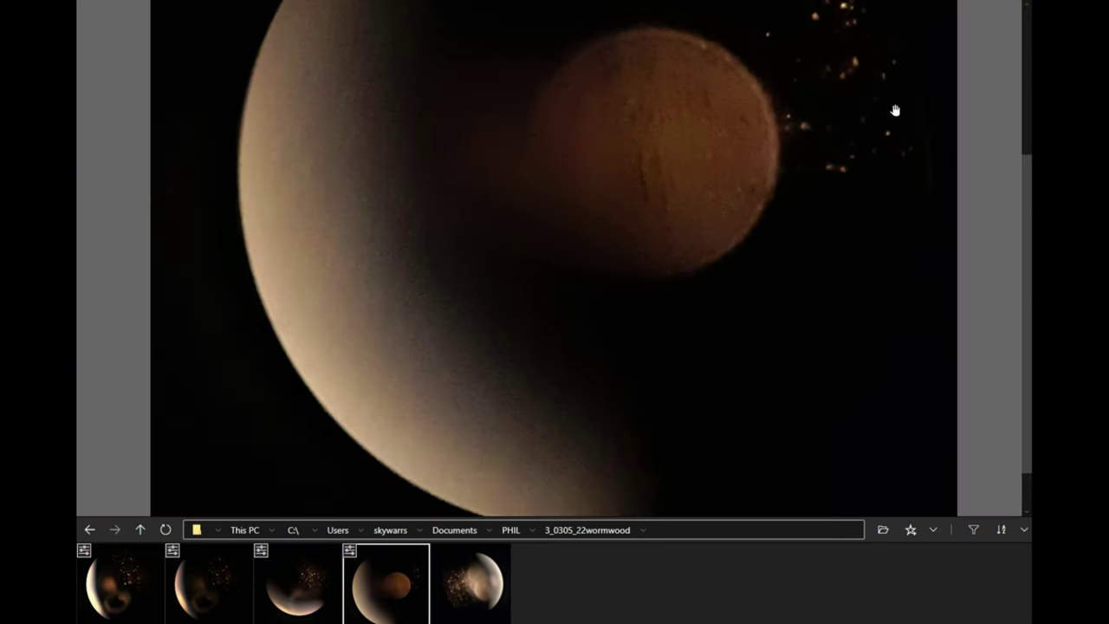
left_click_drag(795, 161, 784, 341)
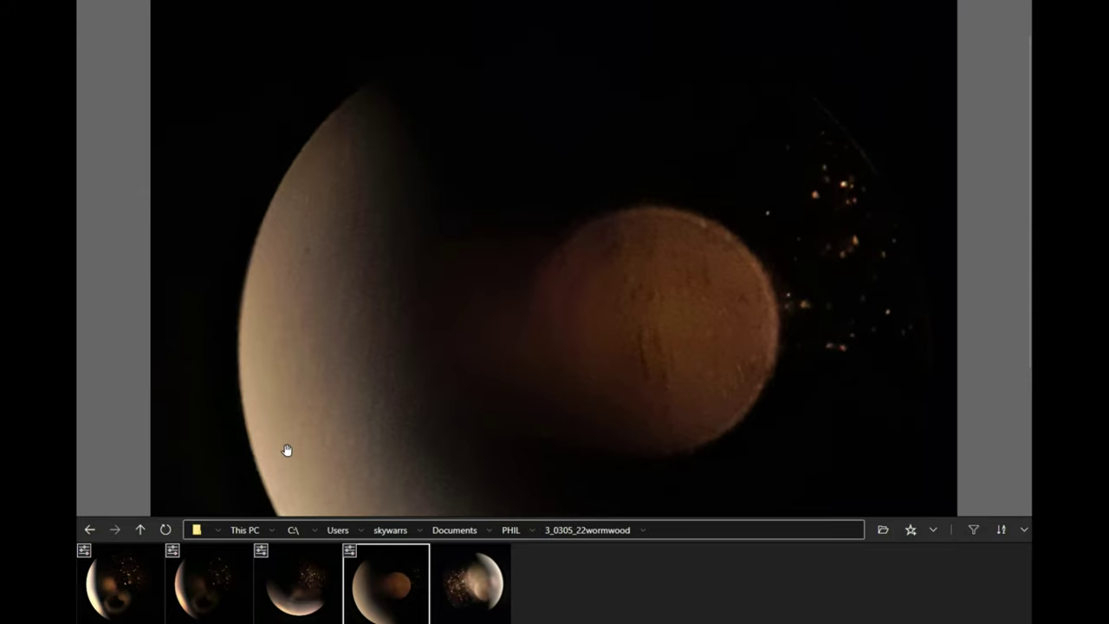
scroll(312, 312, "down", 3)
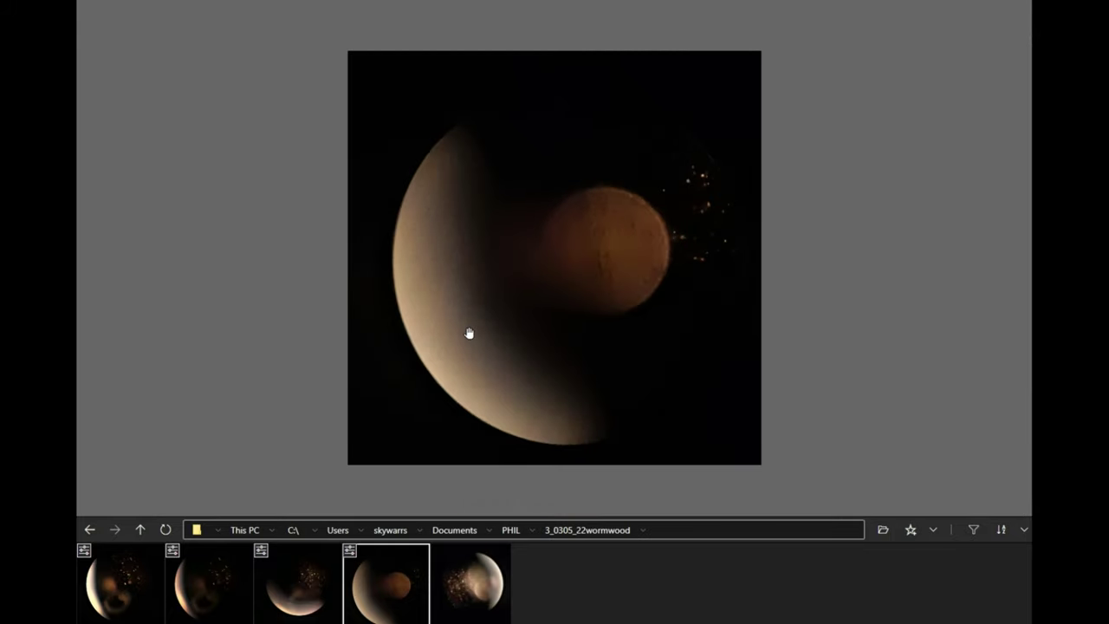
scroll(667, 271, "up", 4)
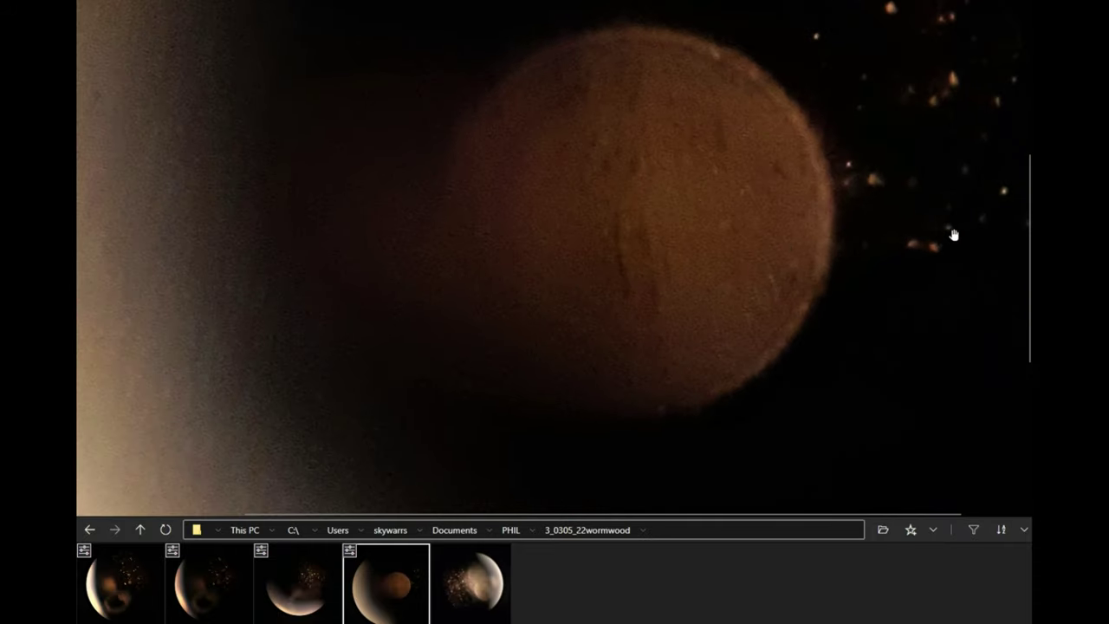
left_click_drag(938, 265, 874, 272)
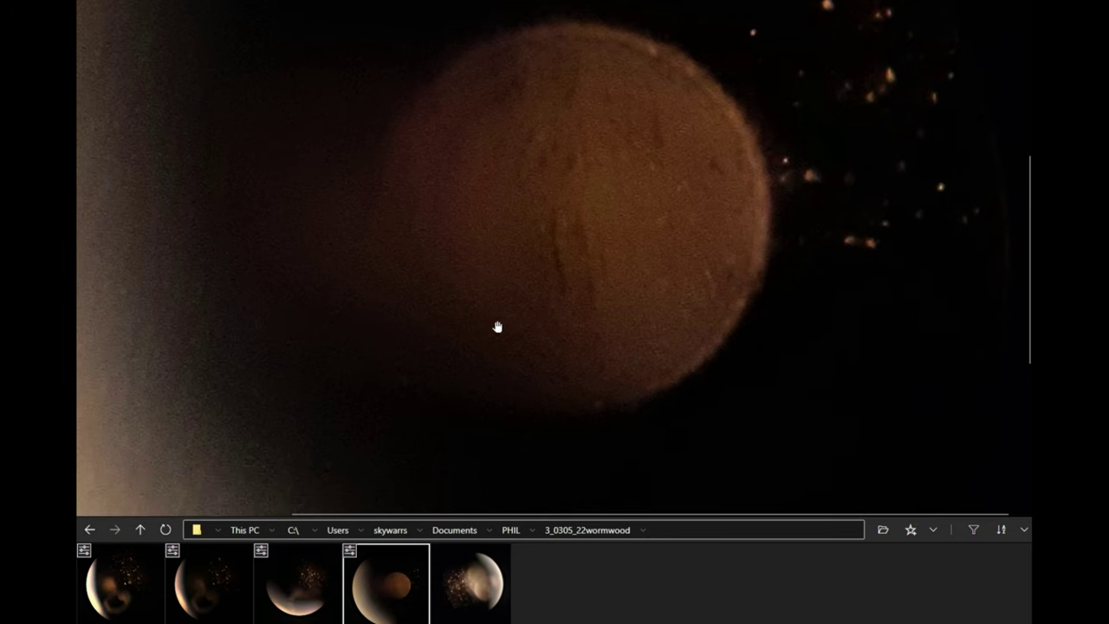
scroll(557, 216, "up", 1)
scroll(557, 216, "up", 1)
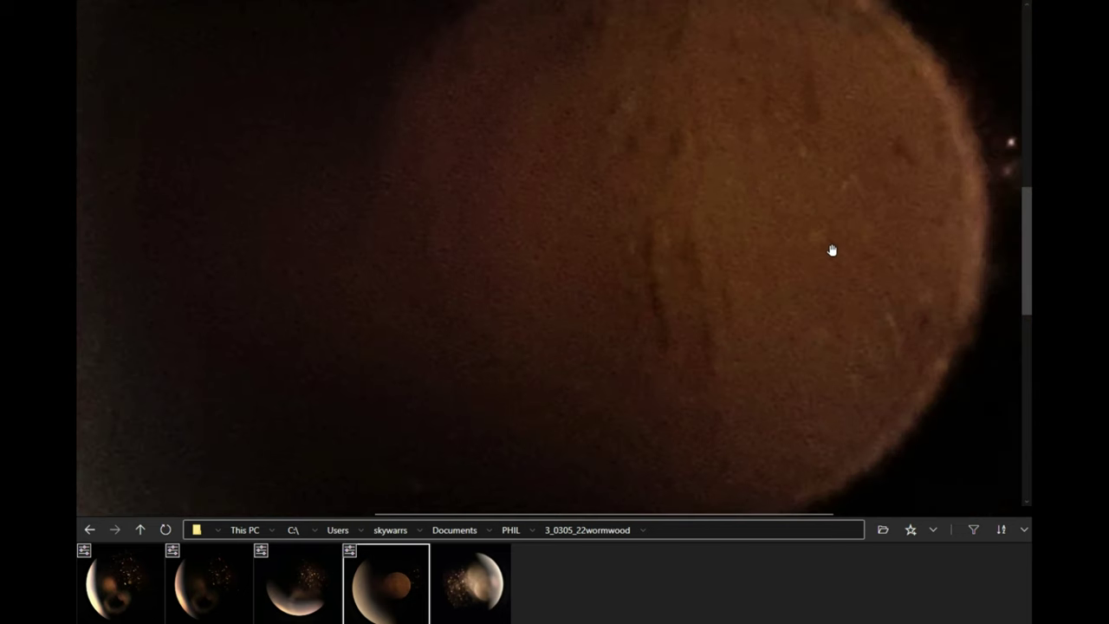
- Save the edited fourth image as 20220303_120050_014 (2)_InPixio.jpg at 100 % quality and original size
scroll(829, 252, "up", 1)
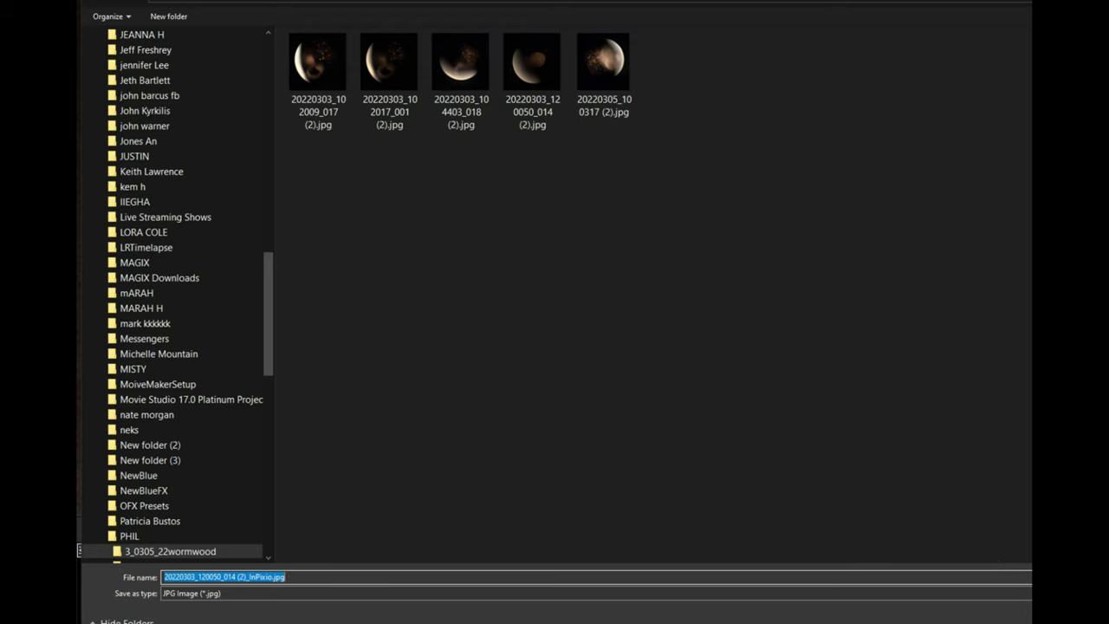
key("Return")
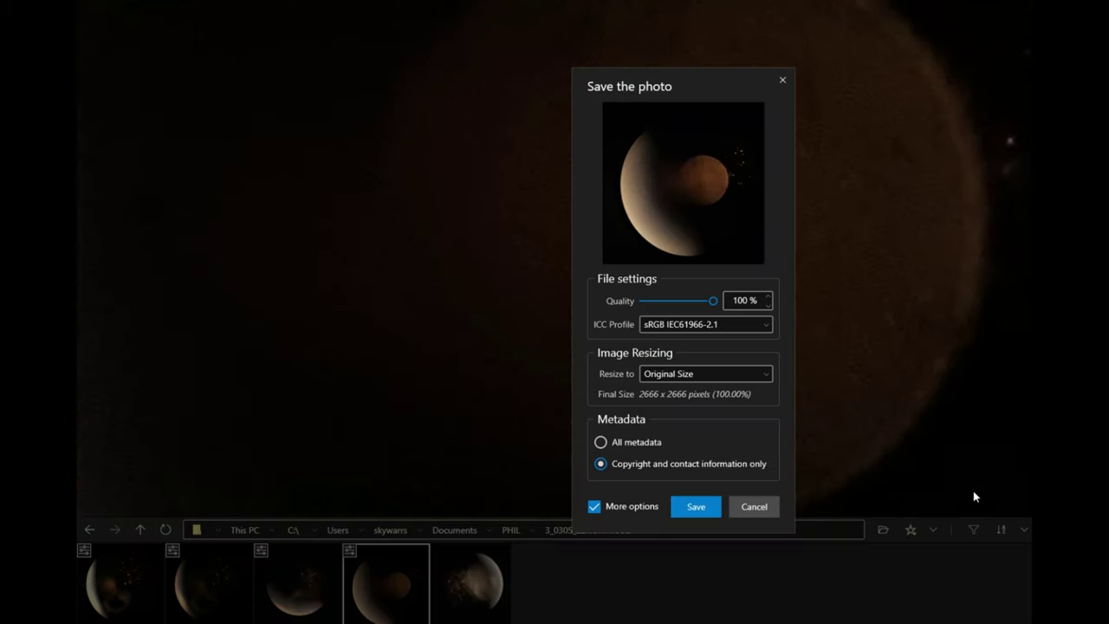
left_click(689, 509)
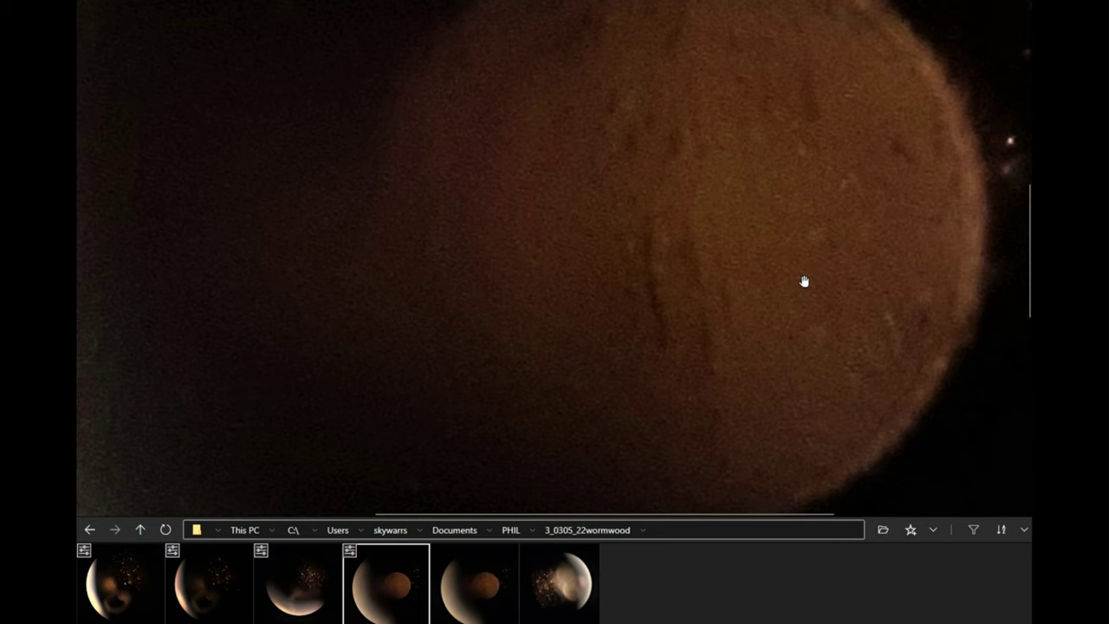
- Save another copy of the fourth image without overwriting the first, appending TRG to the file name, at 100 % quality
scroll(805, 279, "down", 2)
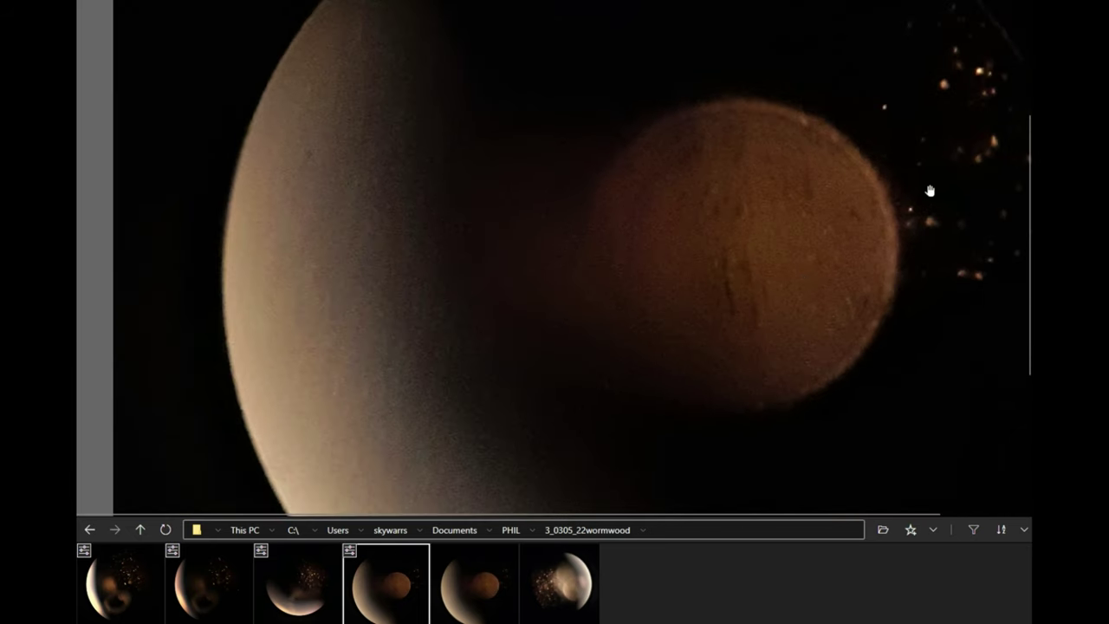
scroll(989, 121, "up", 1)
scroll(989, 121, "up", 2)
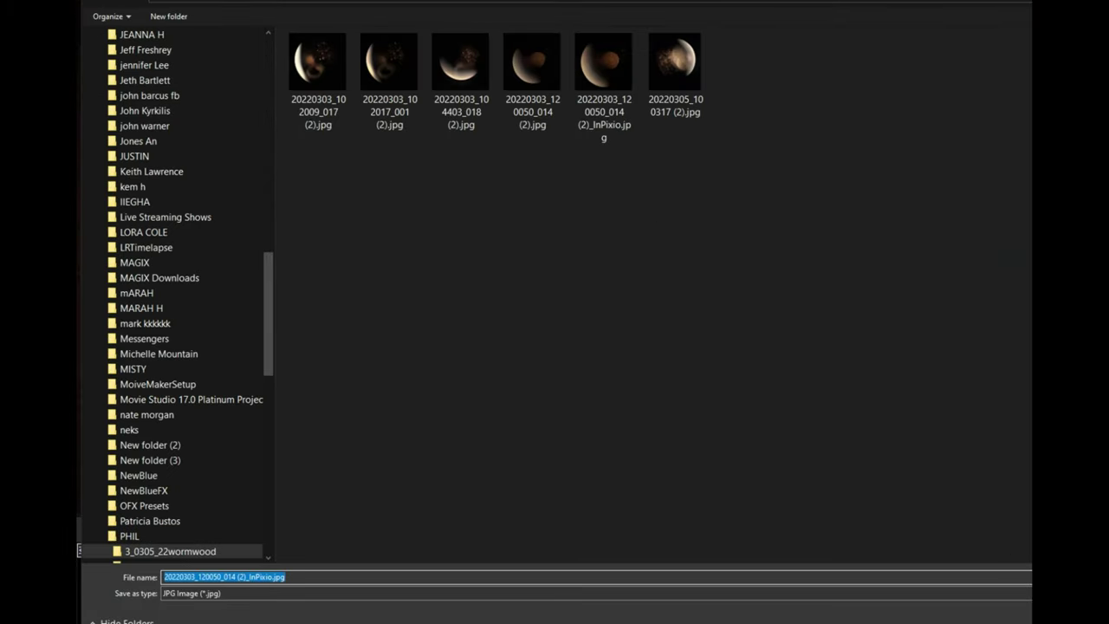
key("Return")
left_click(819, 362)
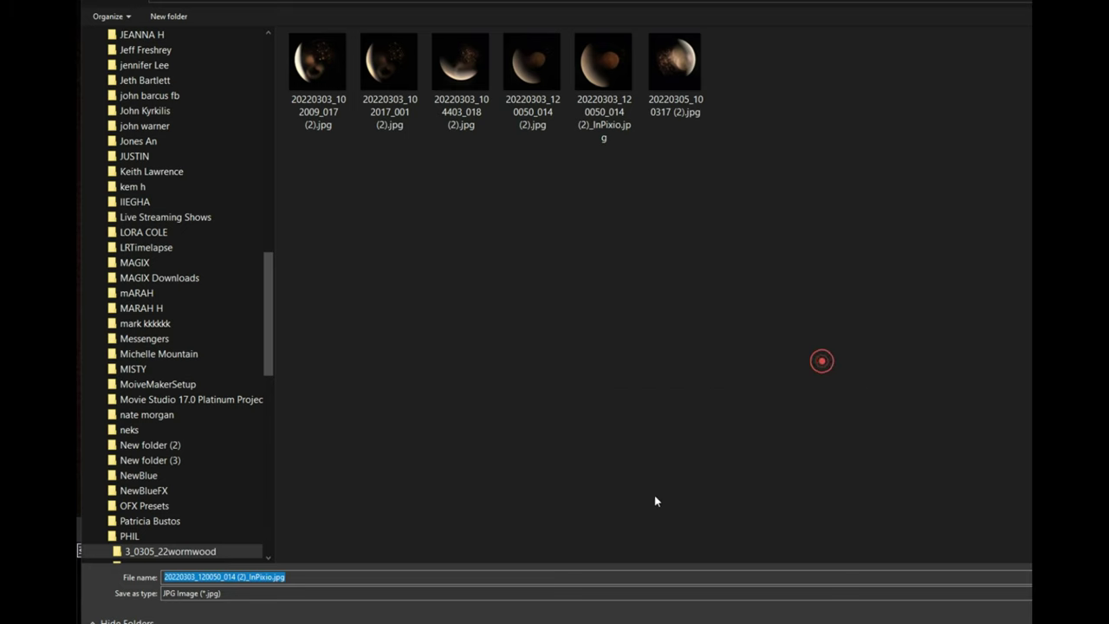
left_click(610, 577)
type("TRG")
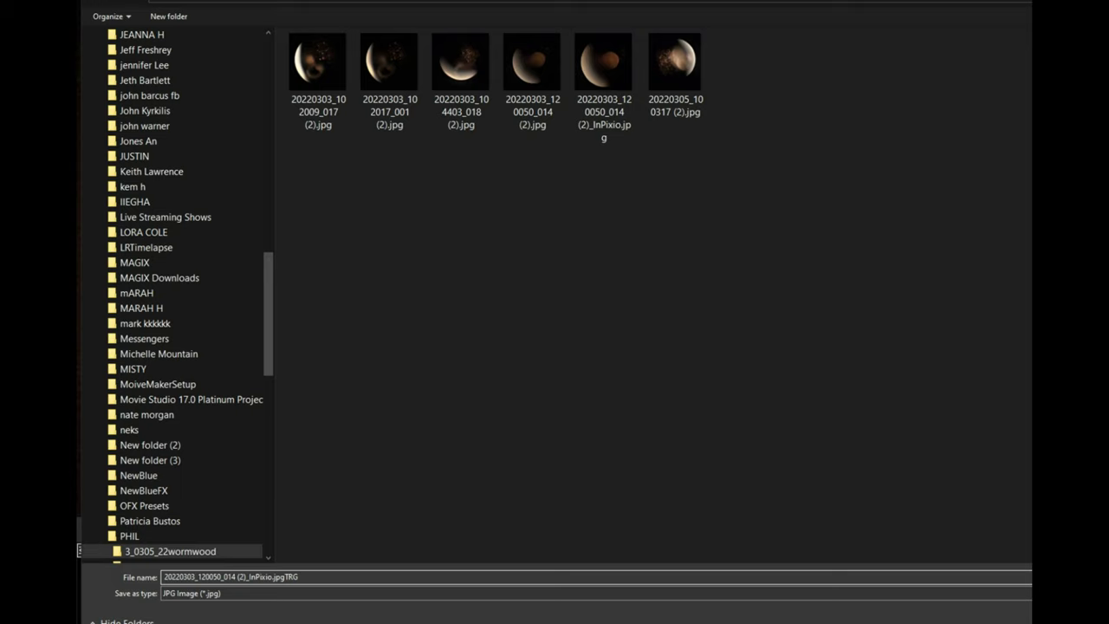
key("Return")
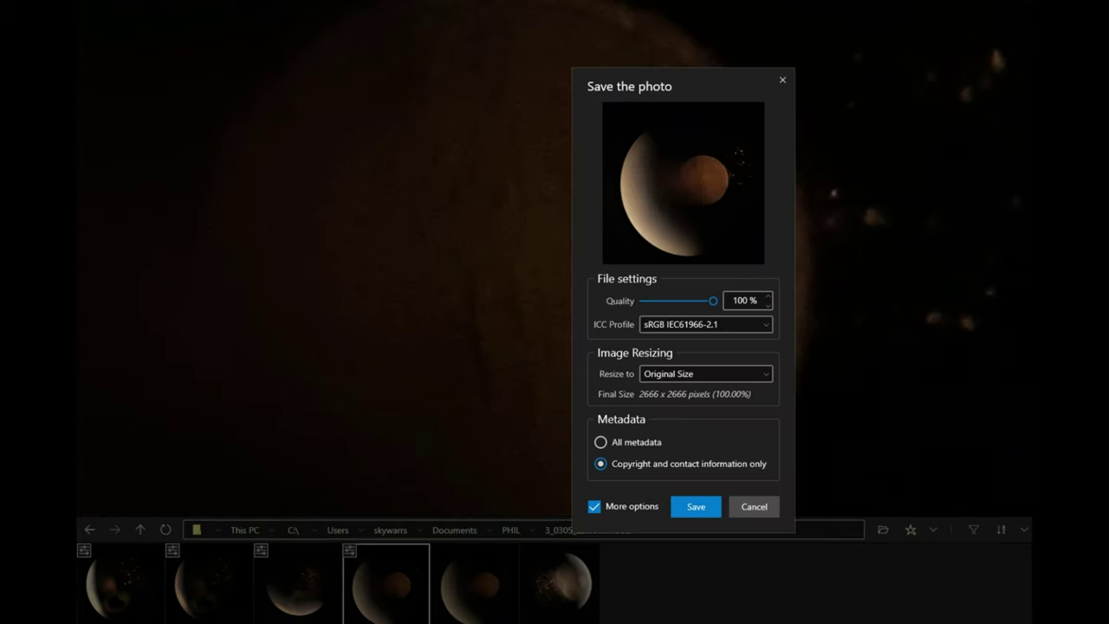
left_click(710, 510)
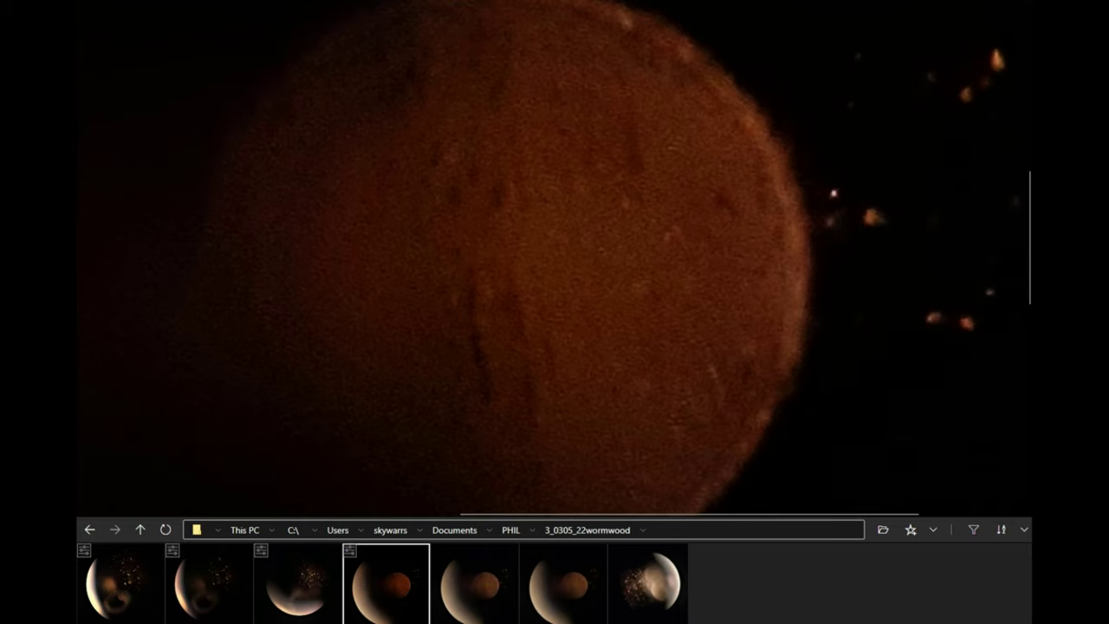
- Save the redder version of the fourth image as a separate JPG, appending ERTRD to the suggested file name
left_click(488, 3)
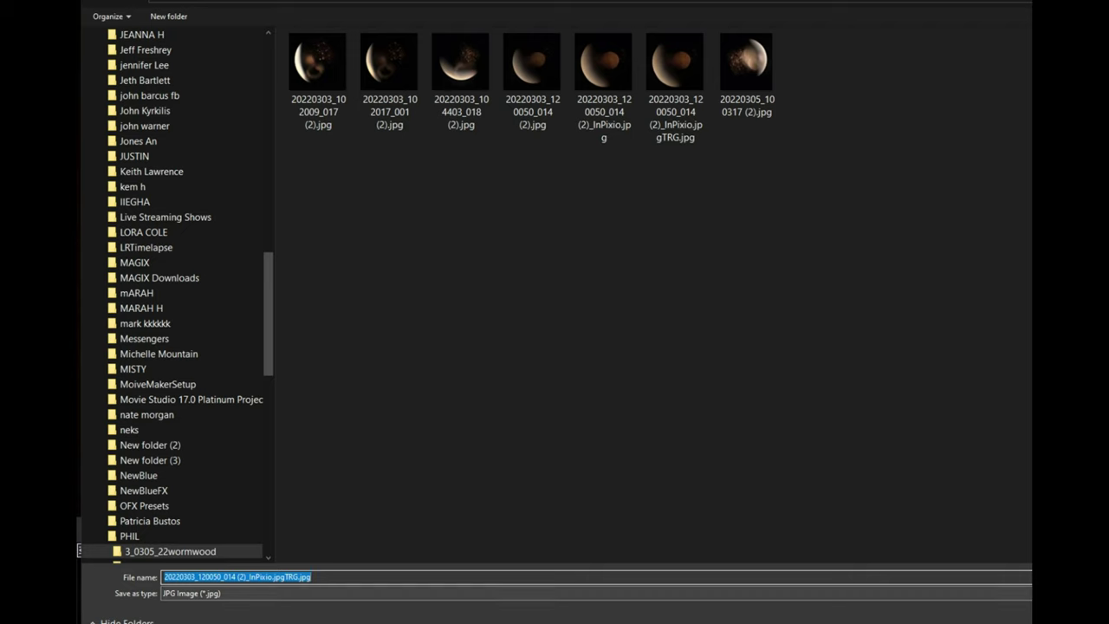
left_click(694, 577)
type("ERTRD")
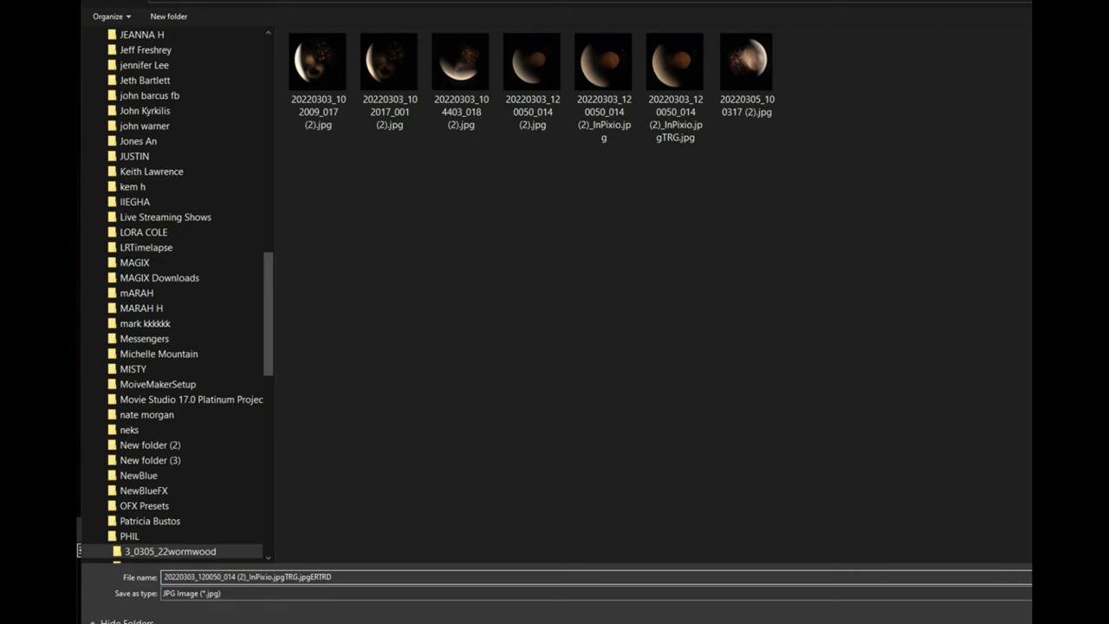
key("Return")
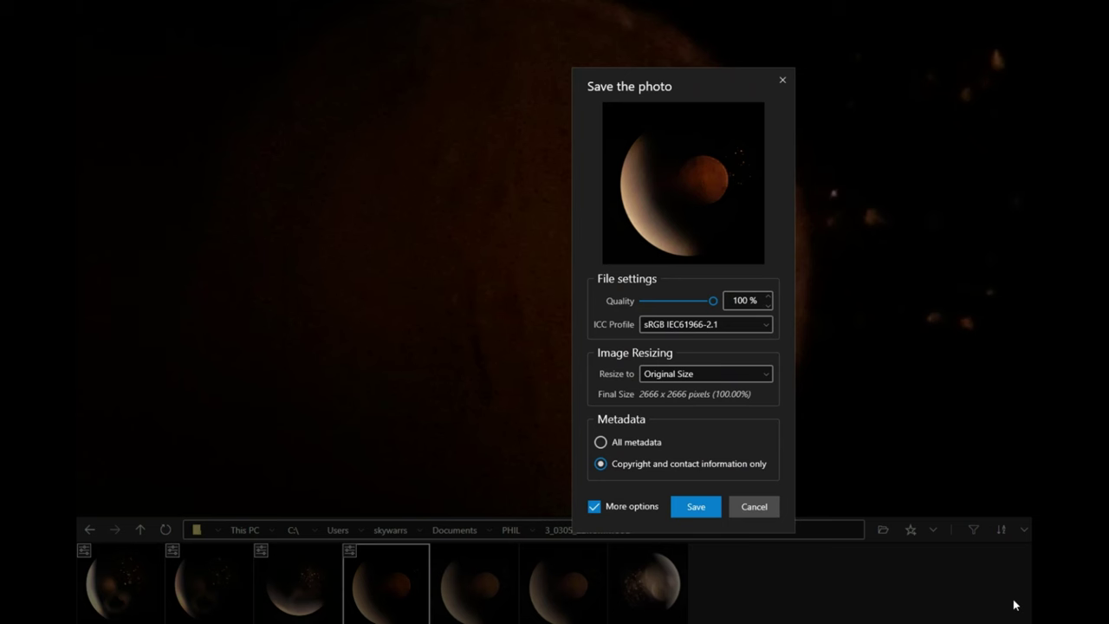
left_click(686, 513)
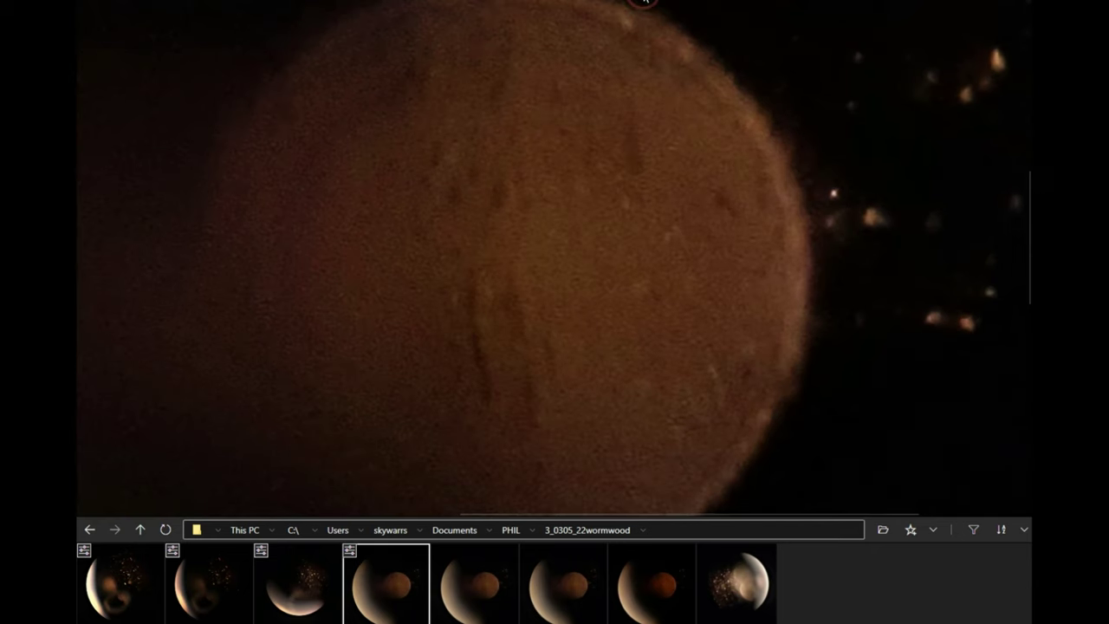
- Inspect the individual specks beside the fourth image's red disc, then review the disc together with the crescent
scroll(670, 278, "down", 3)
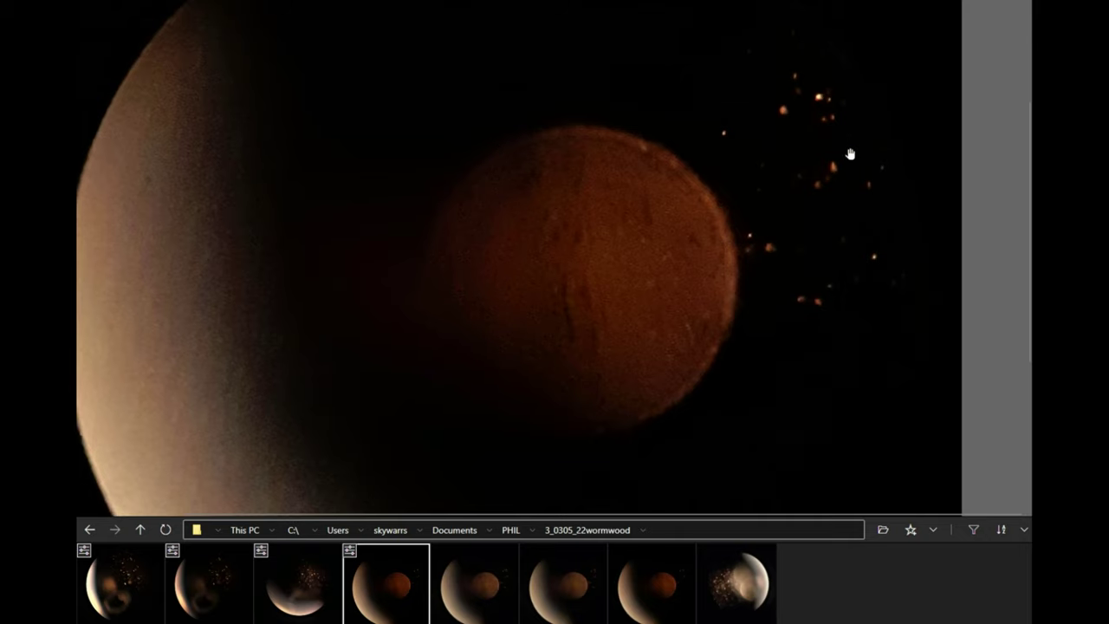
scroll(834, 86, "up", 5)
left_click_drag(737, 71, 772, 215)
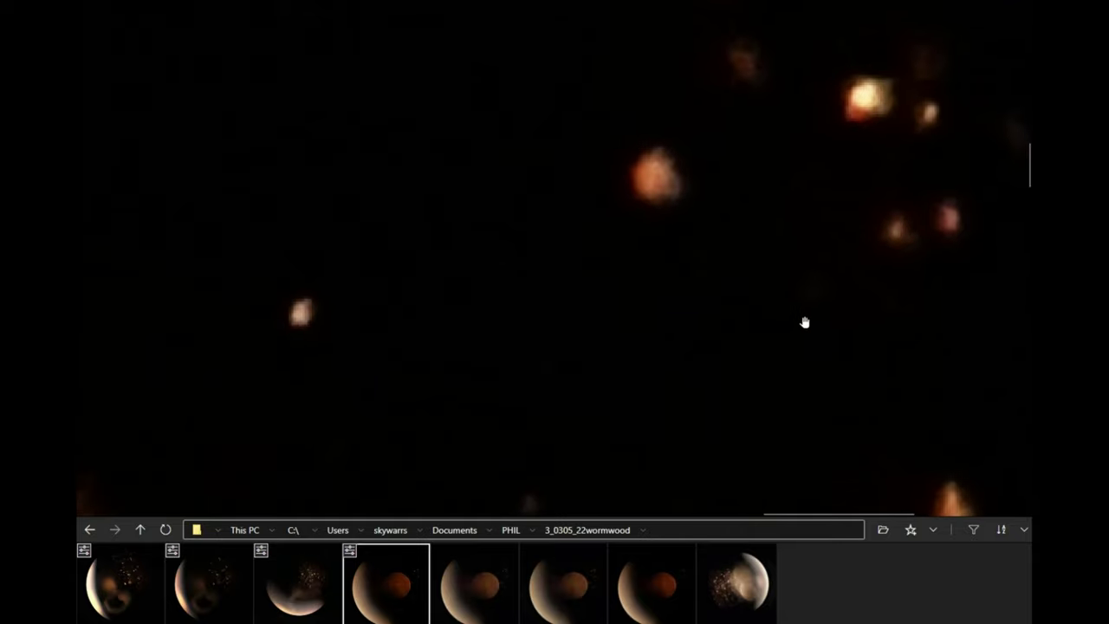
left_click_drag(805, 322, 768, 148)
left_click_drag(852, 297, 824, 144)
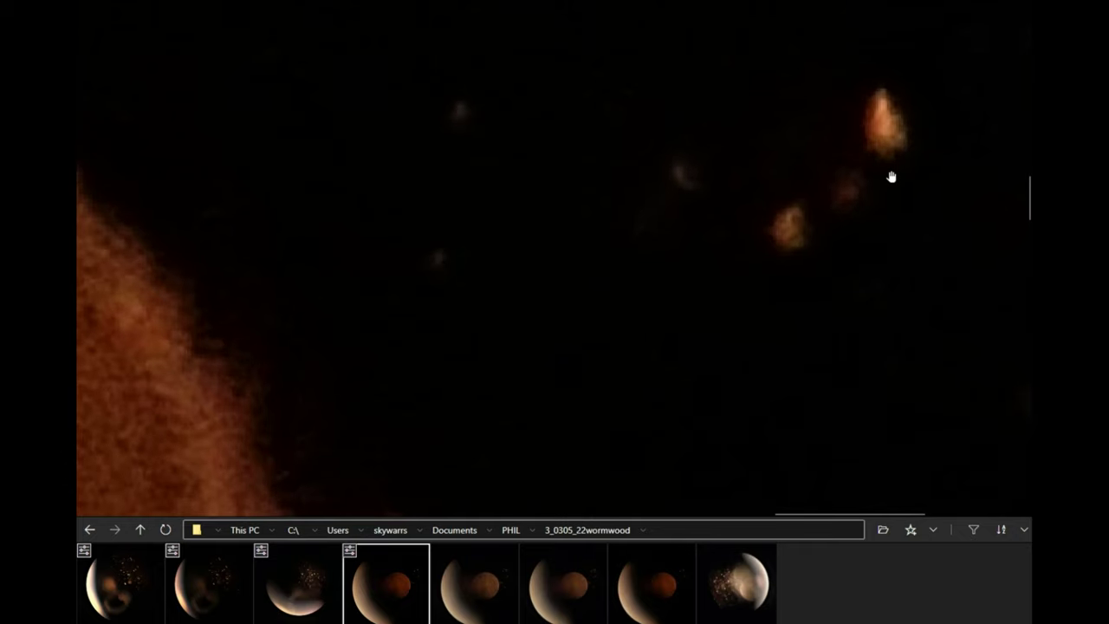
scroll(883, 180, "down", 4)
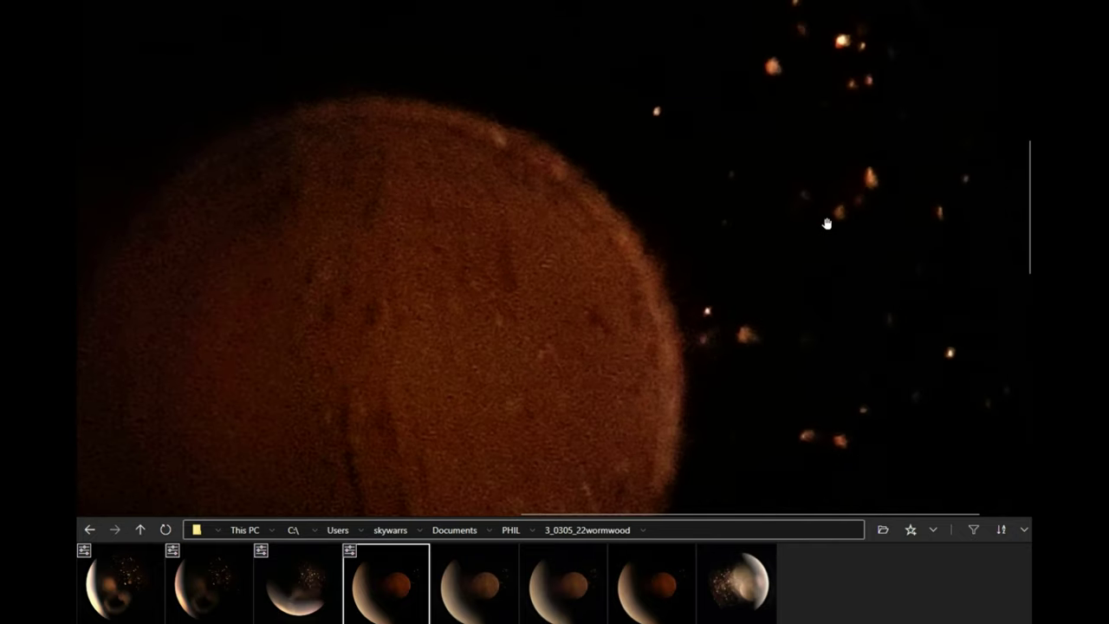
scroll(826, 224, "down", 1)
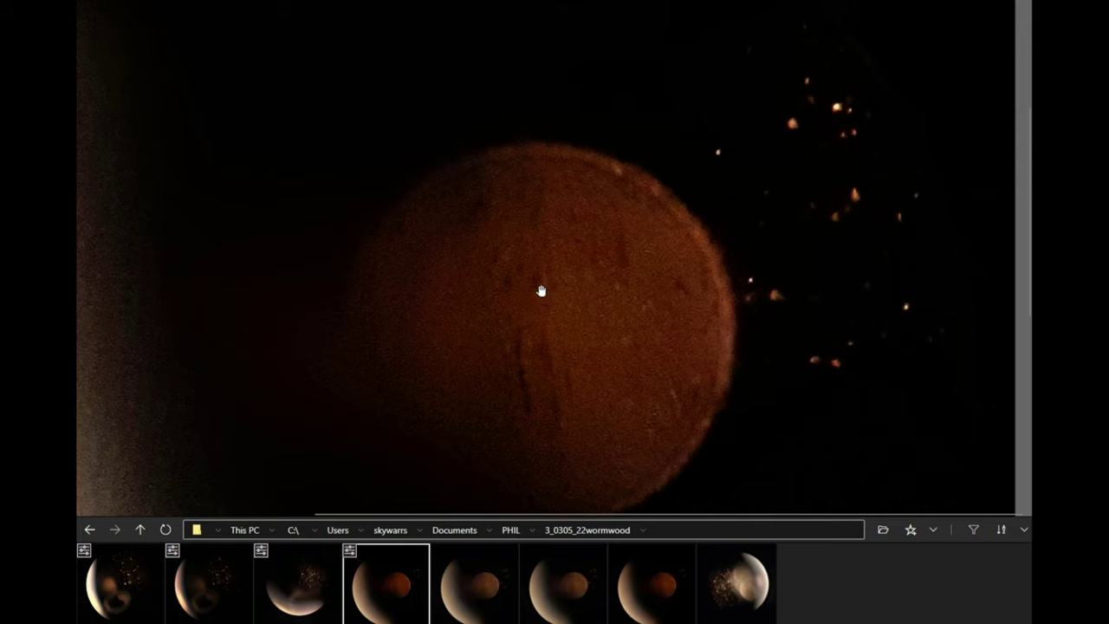
scroll(644, 326, "down", 1)
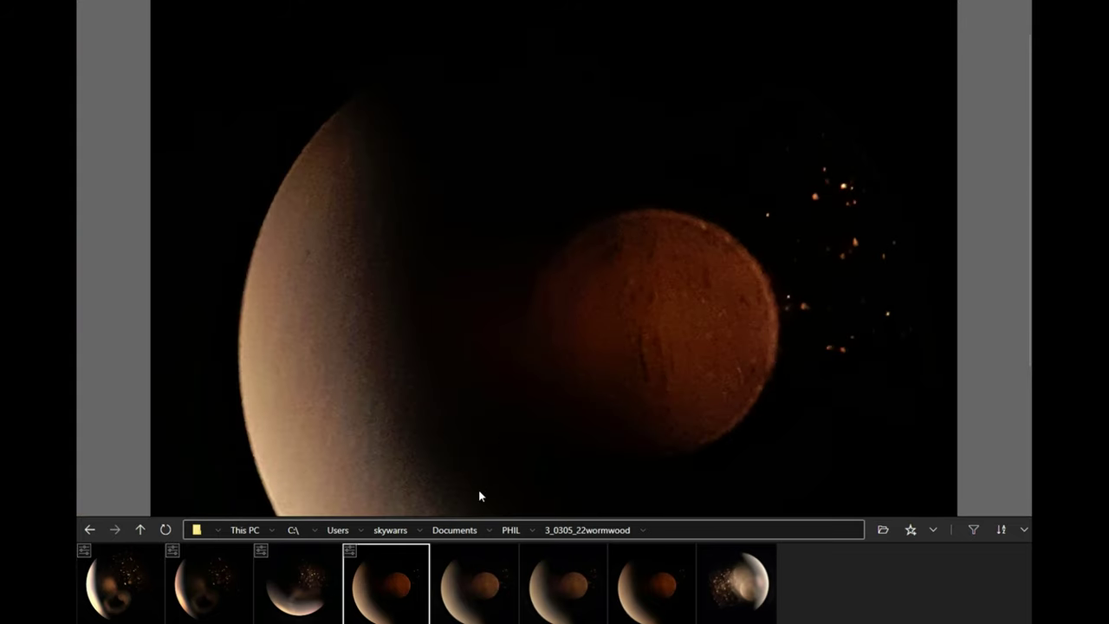
- Save a further copy of the fourth image at original size, appending FE to the suggested file name
key("ctrl+shift+s")
left_click(399, 577)
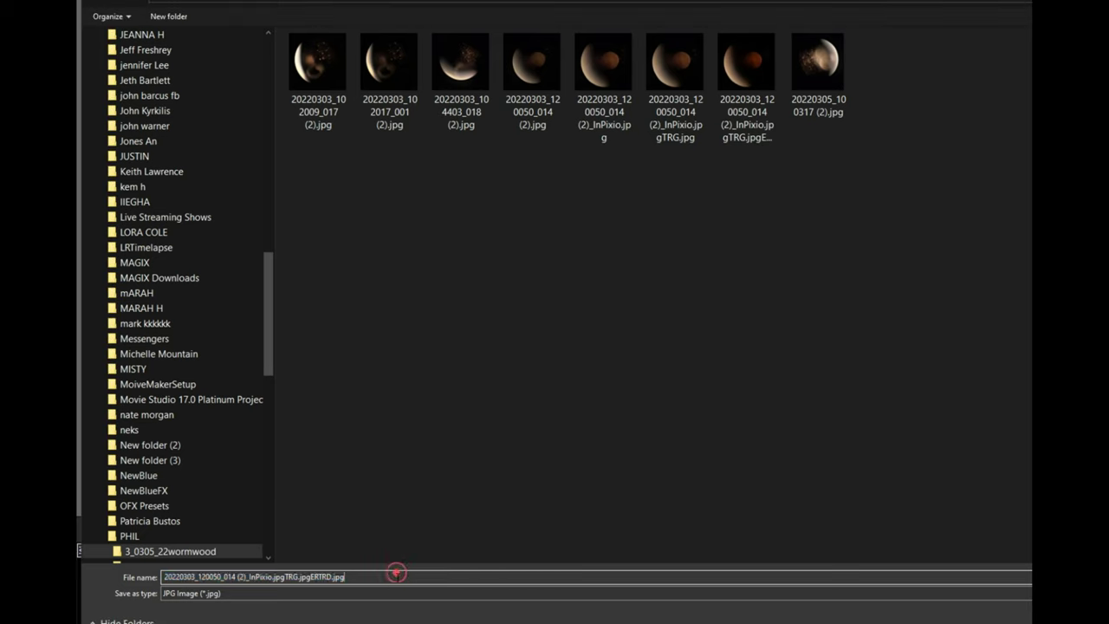
type("FE")
key("Return")
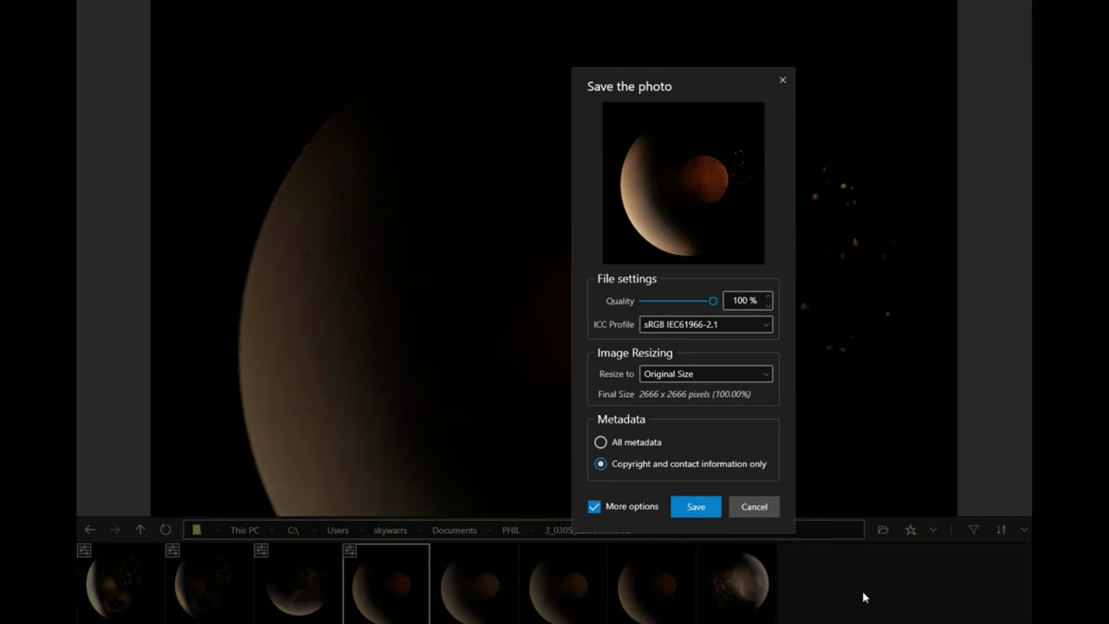
left_click(686, 506)
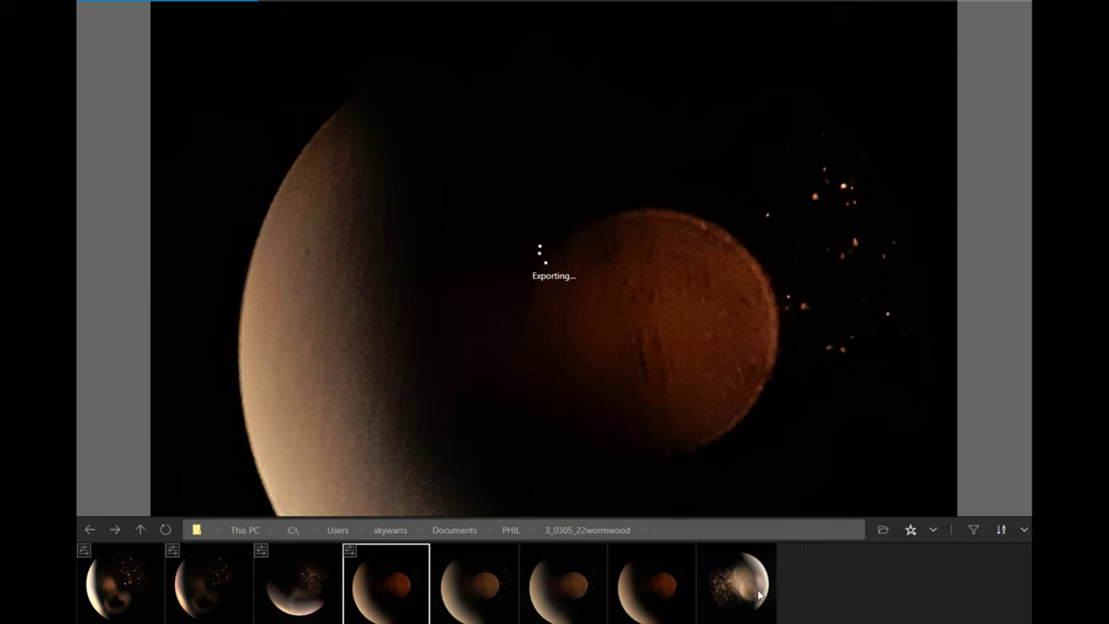
mouse_move(759, 594)
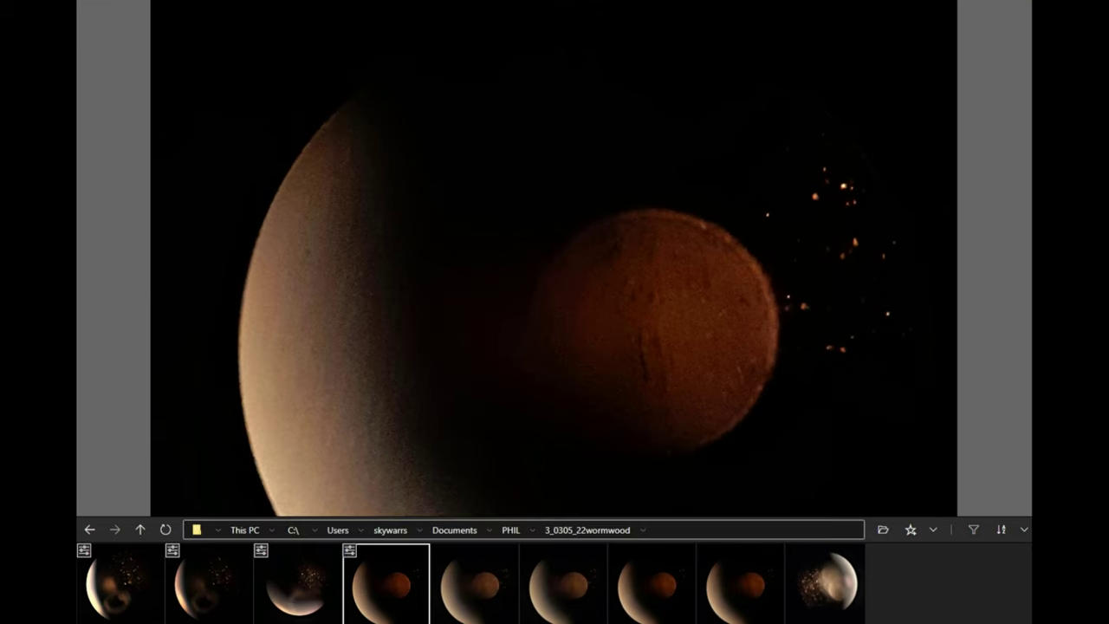
- Send the edited version of the fourth image to Photo Maximizer for enlargement and compare its before and after views
key("alt+f")
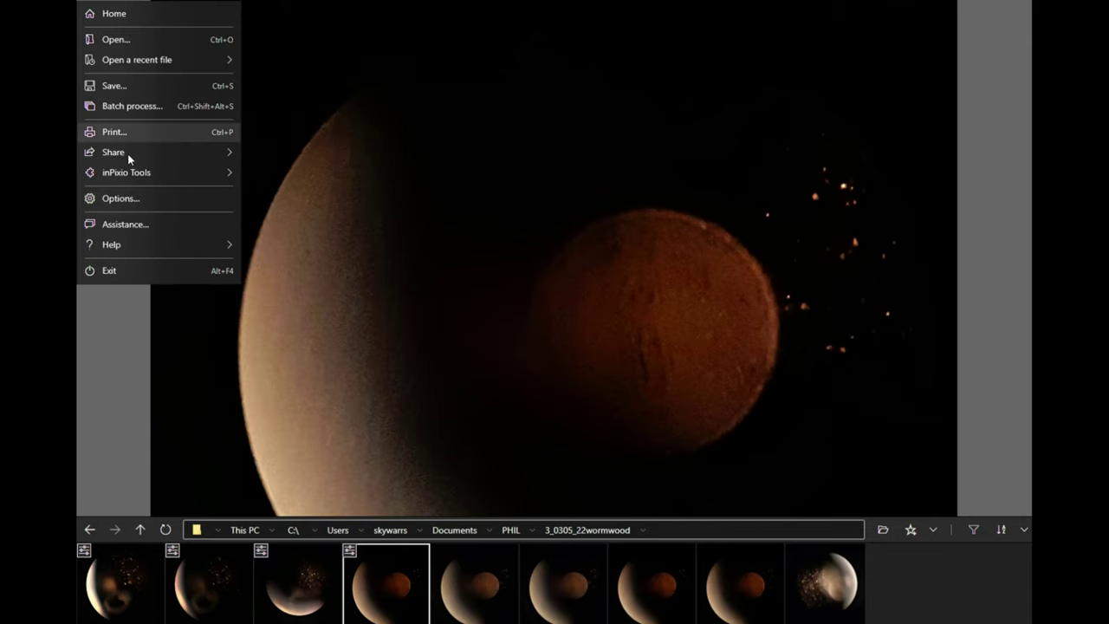
mouse_move(208, 173)
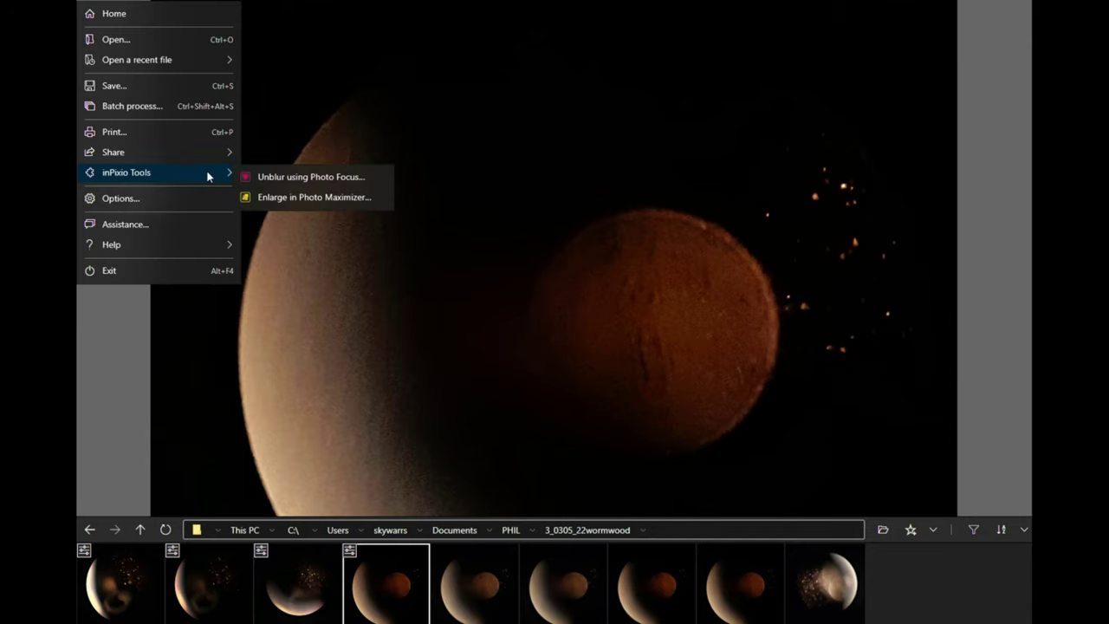
left_click(273, 198)
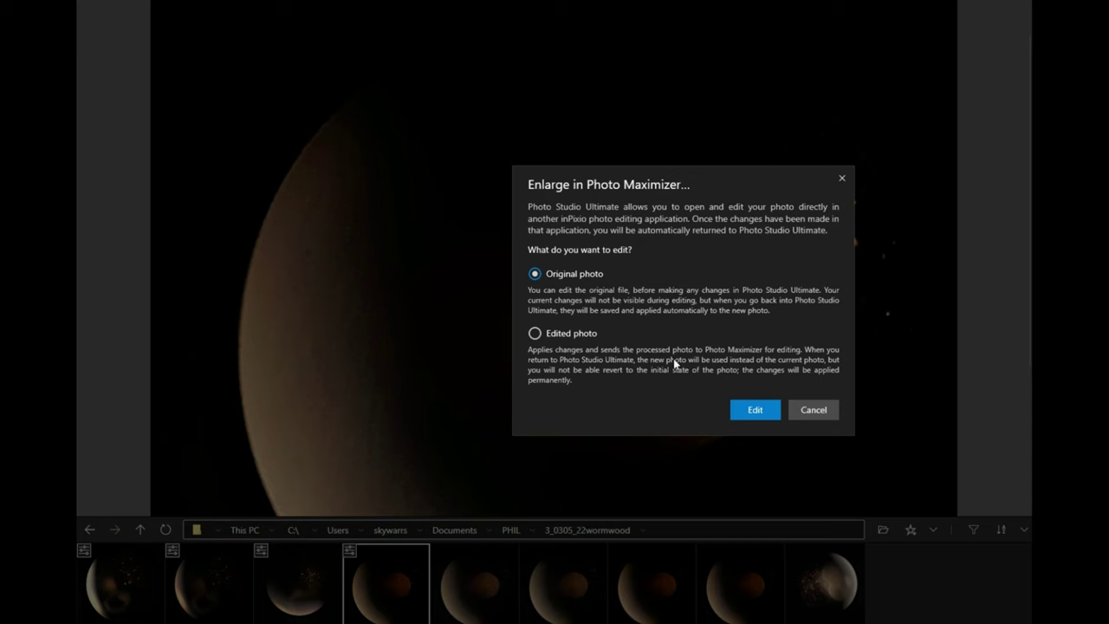
left_click(574, 332)
left_click(764, 413)
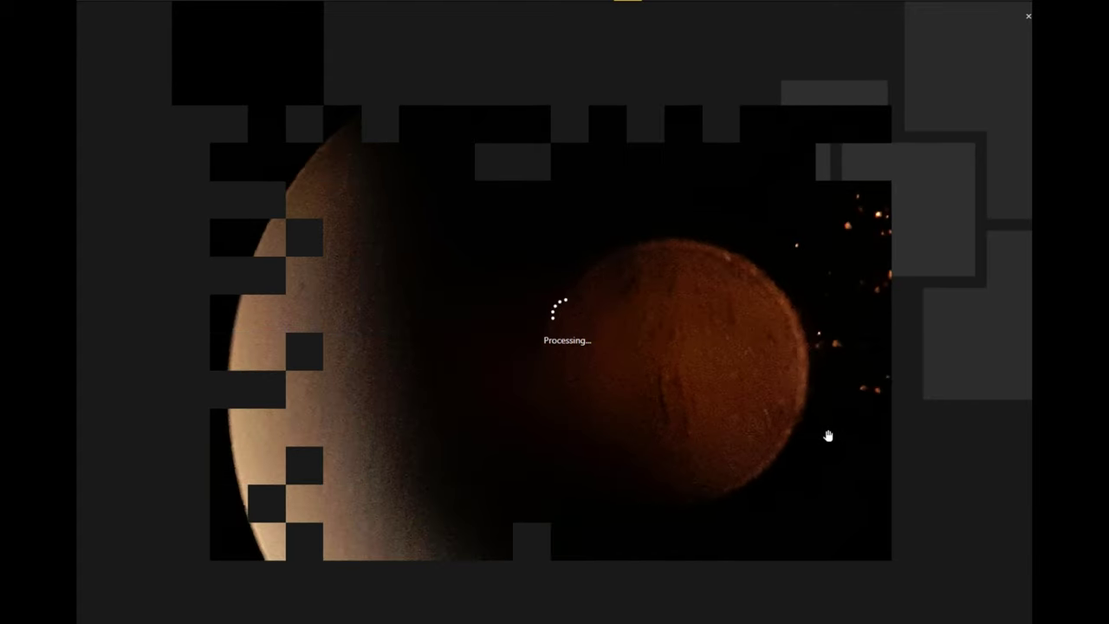
scroll(827, 434, "up", 2)
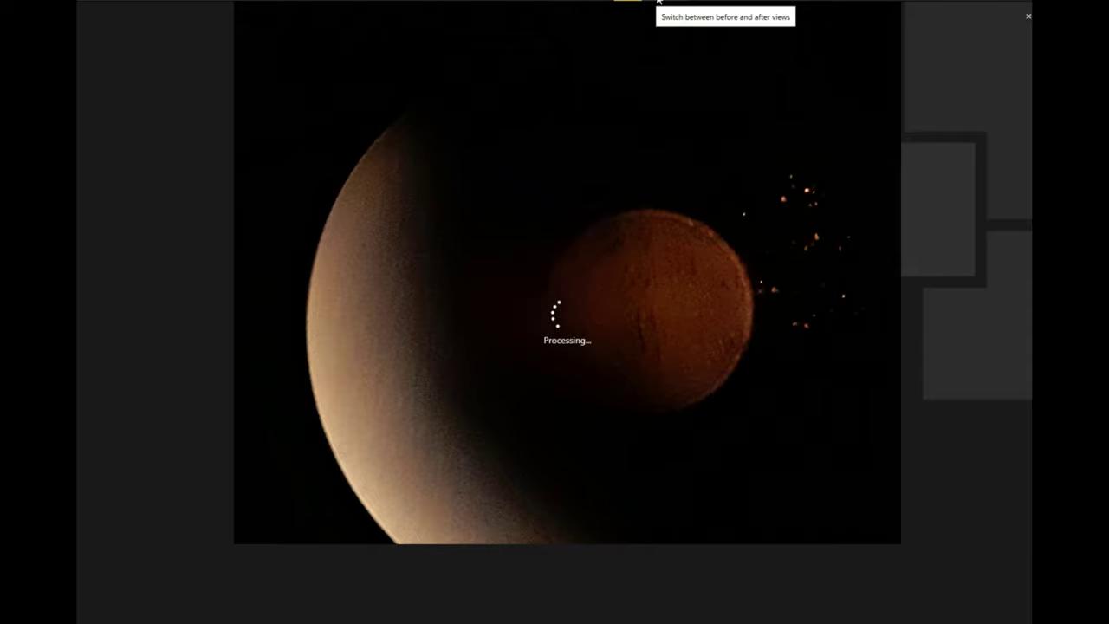
left_click(658, 2)
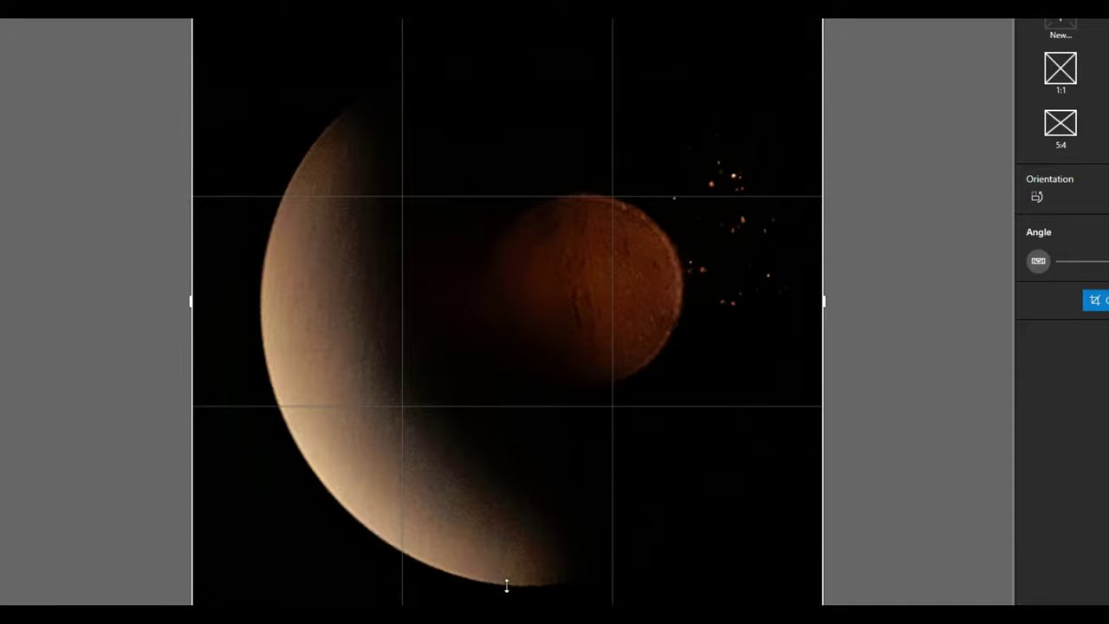
- Crop the enlarged image to a square around the red disc and specks, leaving out most of the crescent
left_click_drag(507, 586, 508, 460)
left_click_drag(574, 371, 569, 22)
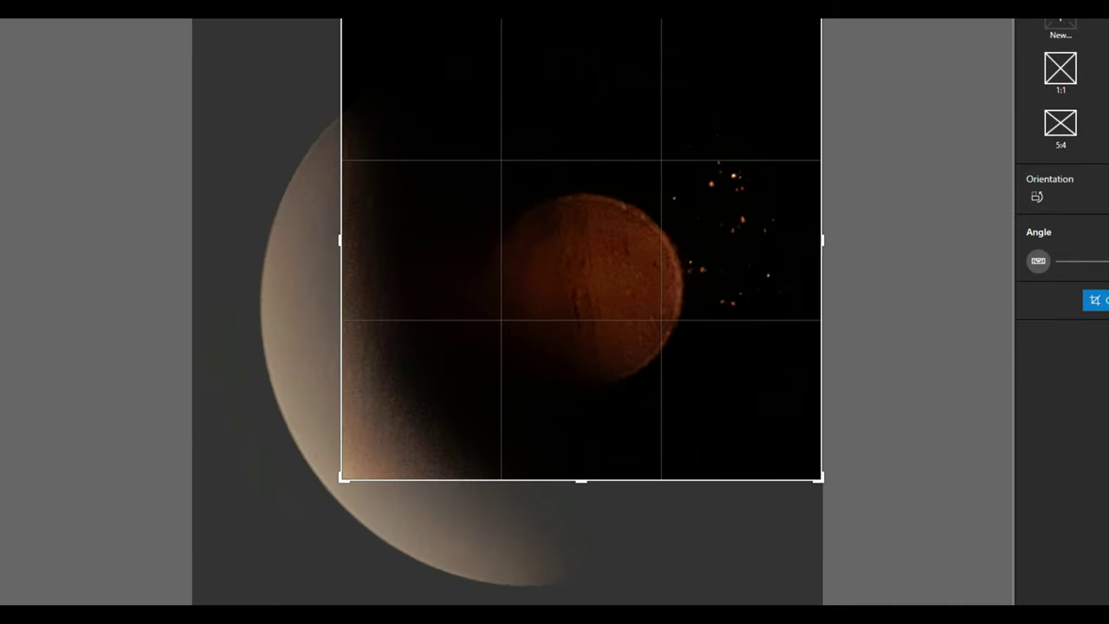
left_click_drag(623, 209, 647, 240)
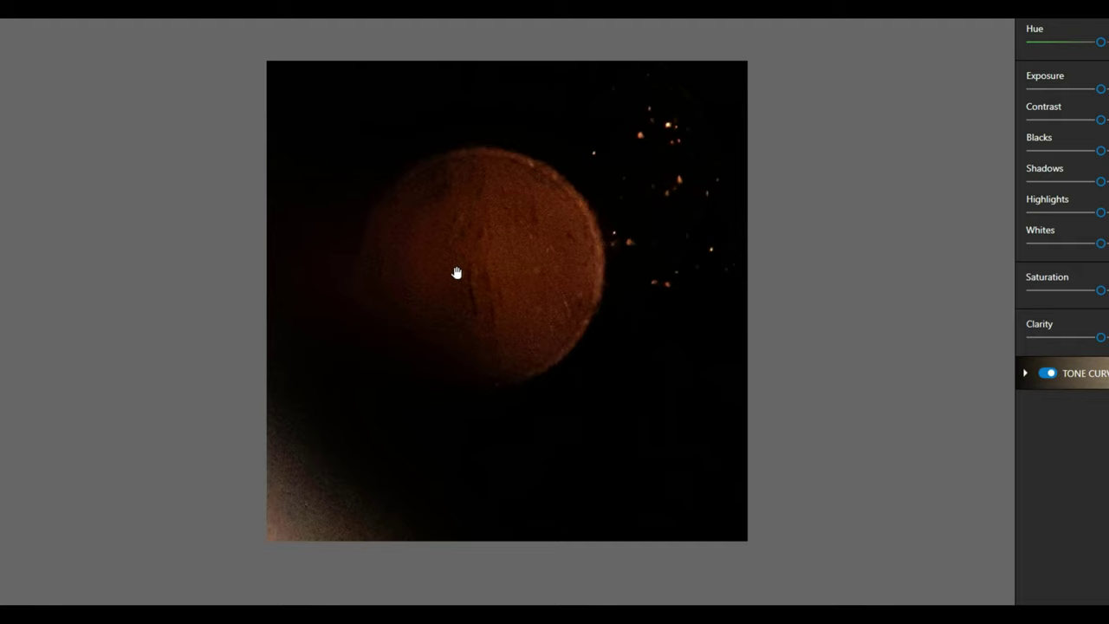
scroll(457, 273, "up", 5)
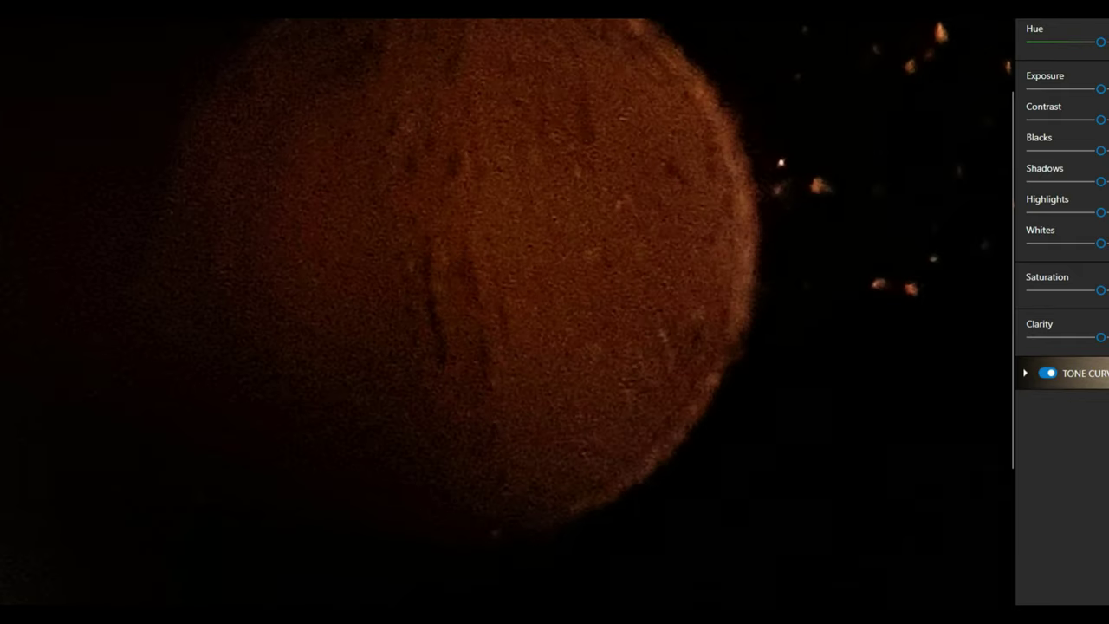
- Save the cropped image as a JPG with TN in the file name, at 100 % quality and original size
key("ctrl+s")
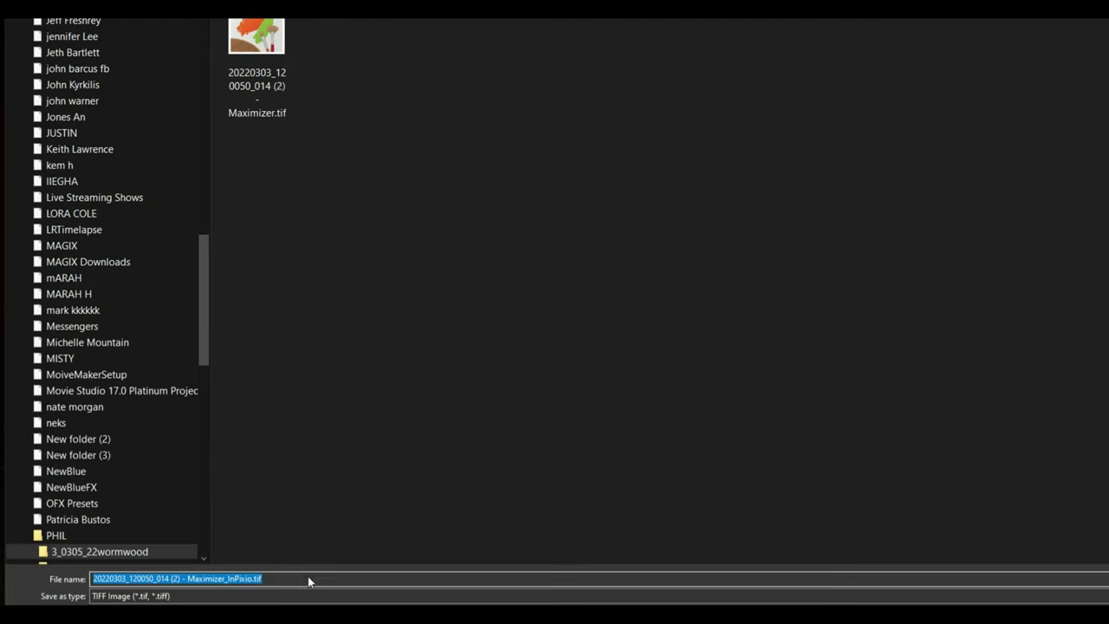
left_click(213, 596)
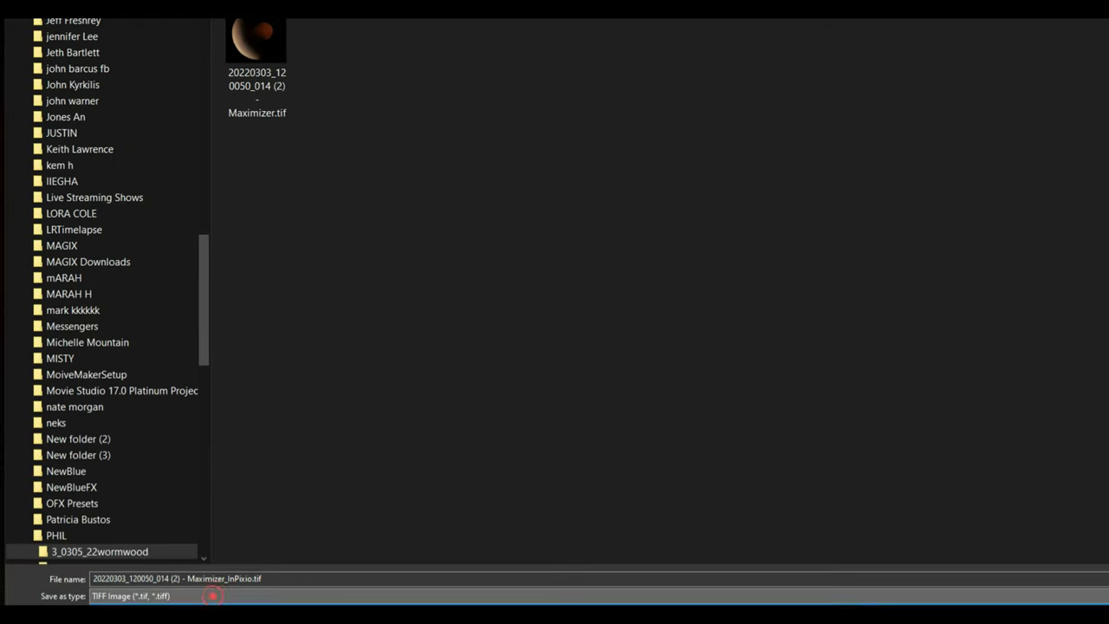
scroll(216, 595, "down", 1)
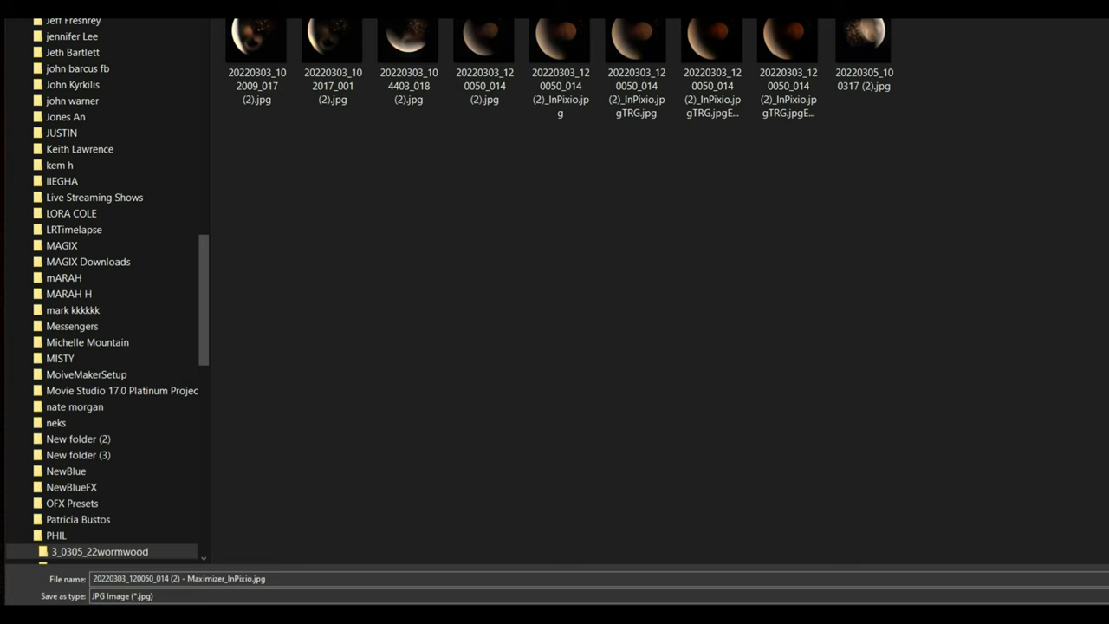
left_click(178, 578)
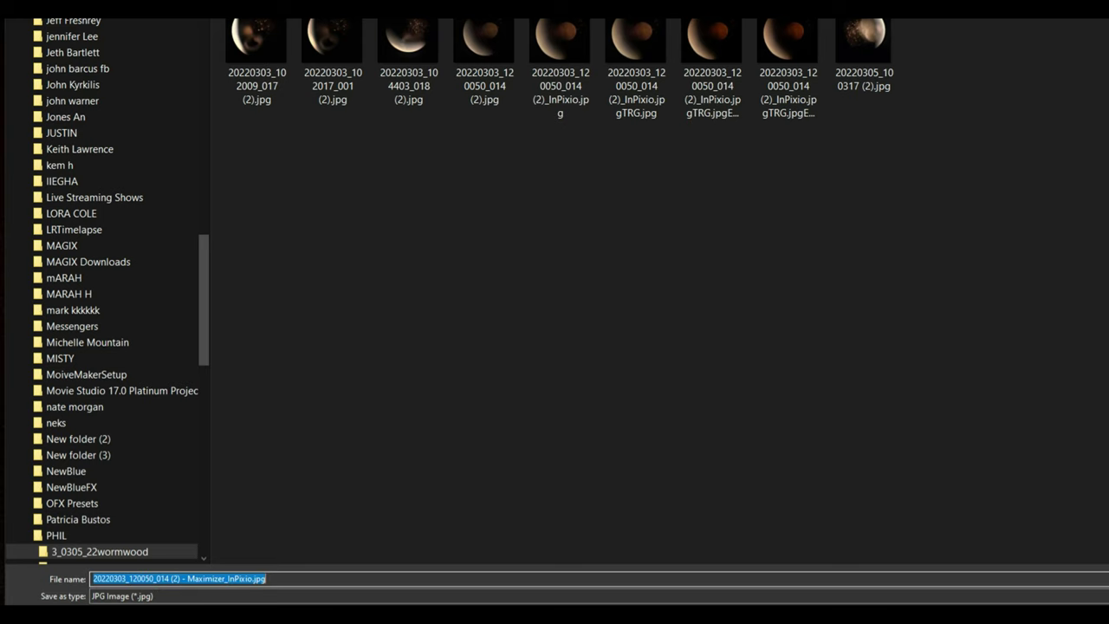
type("TN")
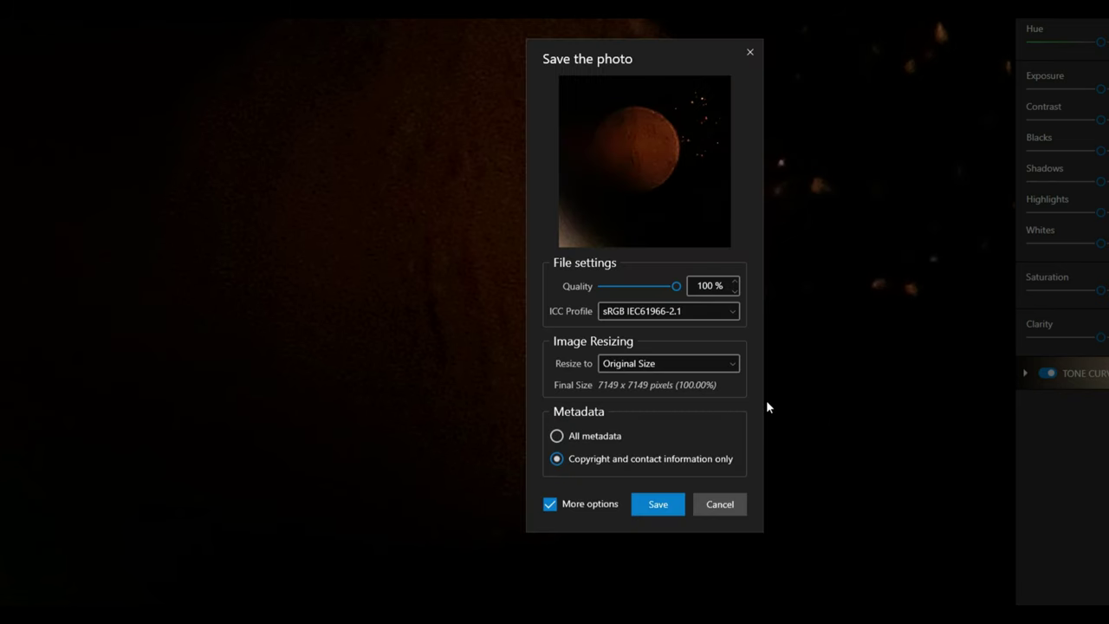
left_click(647, 507)
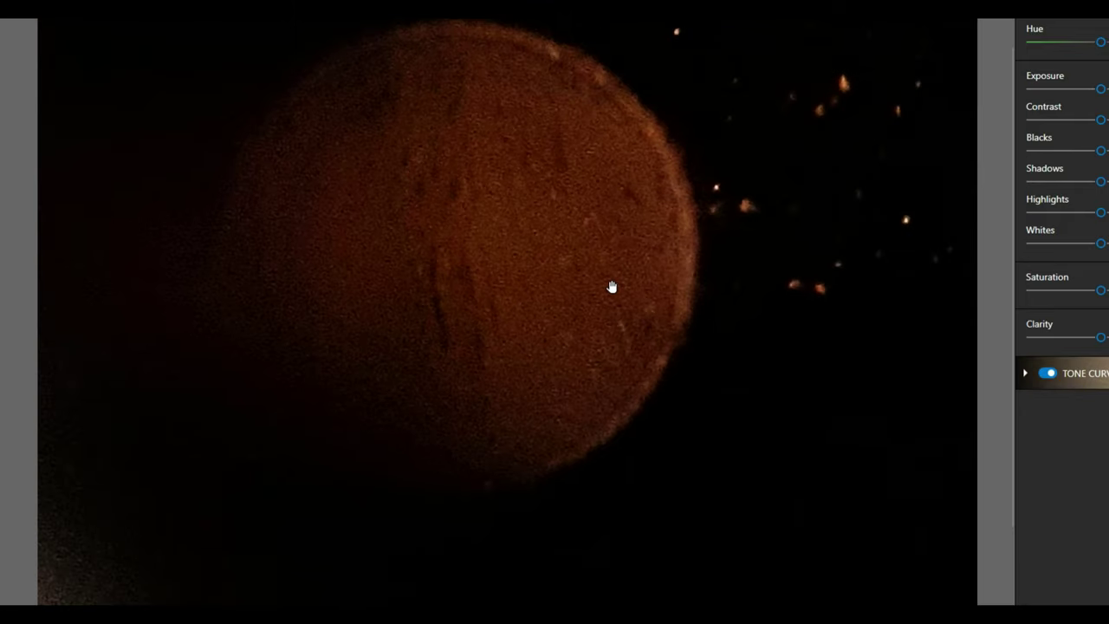
- Examine the cropped image's red disc at several magnifications, checking its dark surface marks, bright rim and nearby specks
scroll(611, 286, "down", 3)
scroll(587, 274, "up", 2)
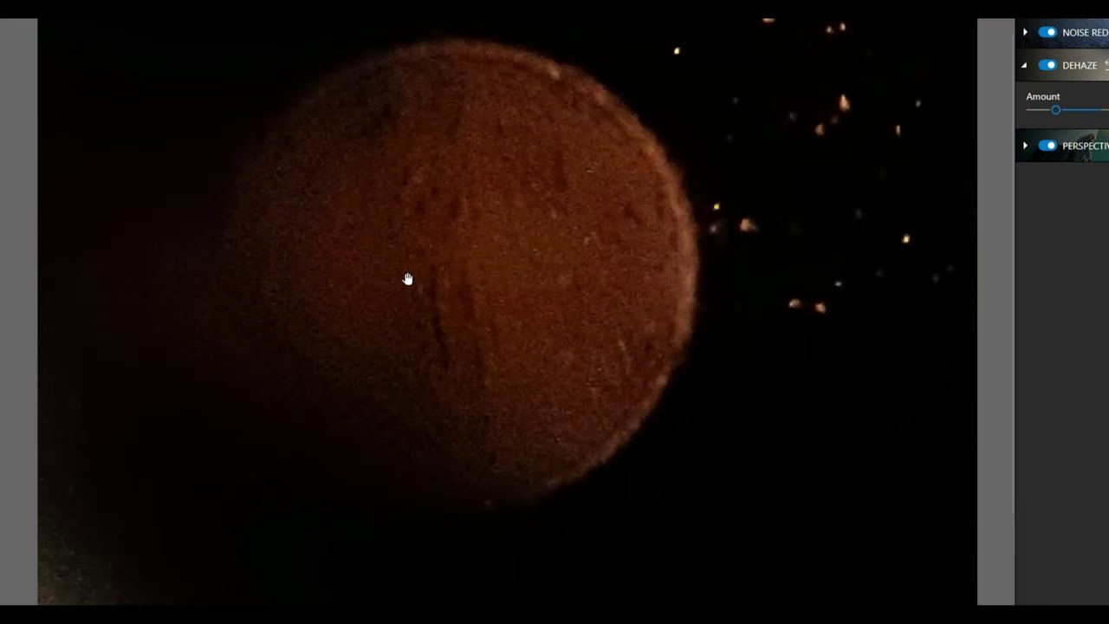
scroll(299, 271, "down", 1)
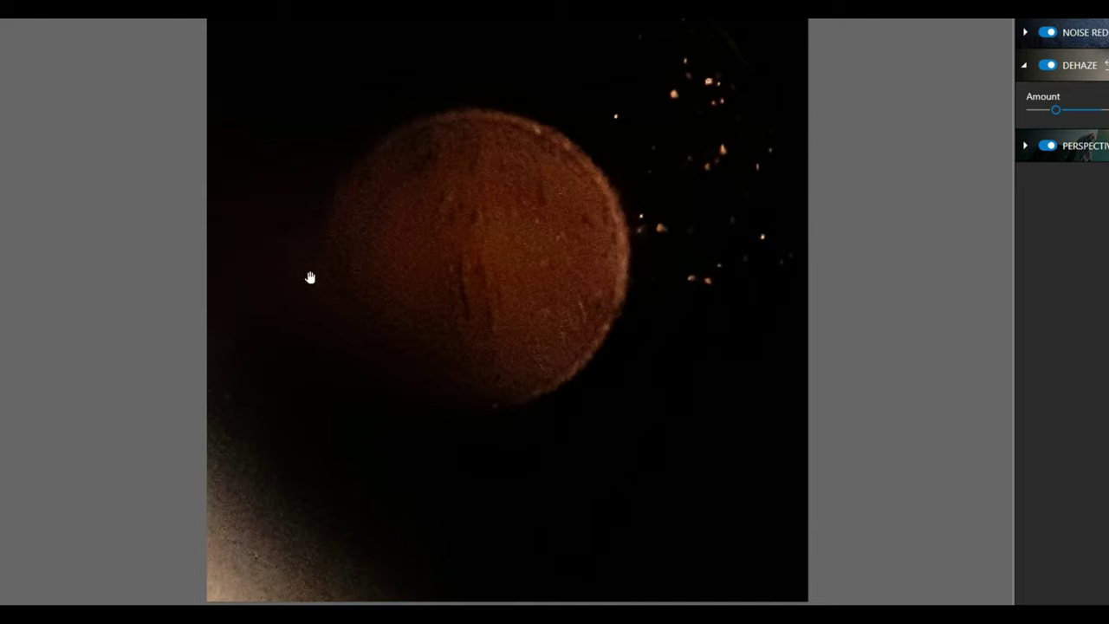
scroll(310, 277, "up", 3)
scroll(375, 280, "down", 2)
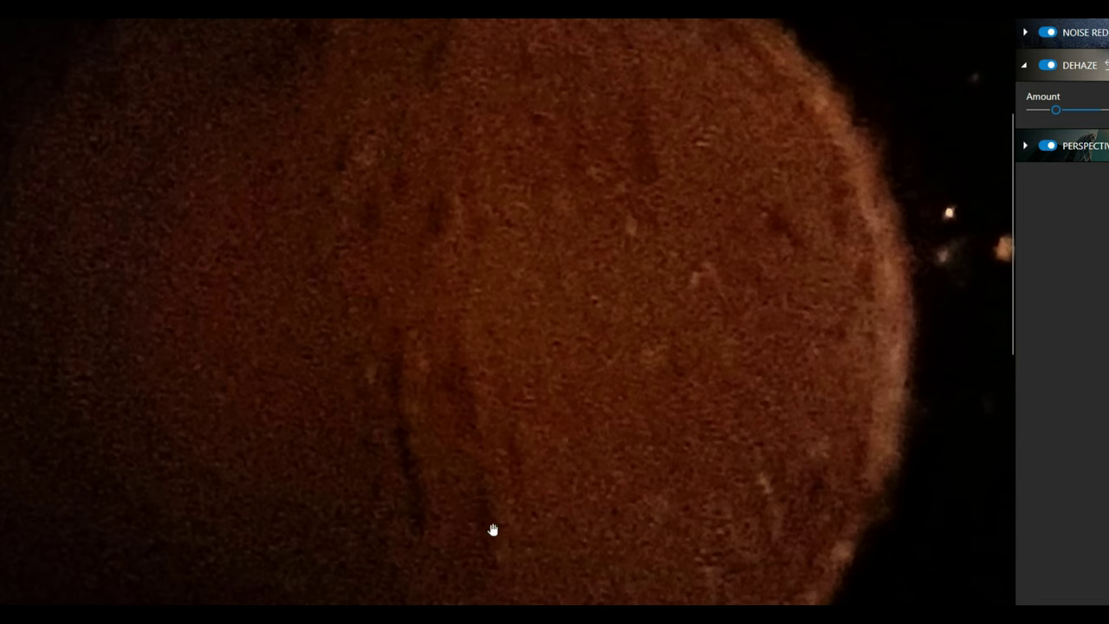
scroll(572, 165, "down", 2)
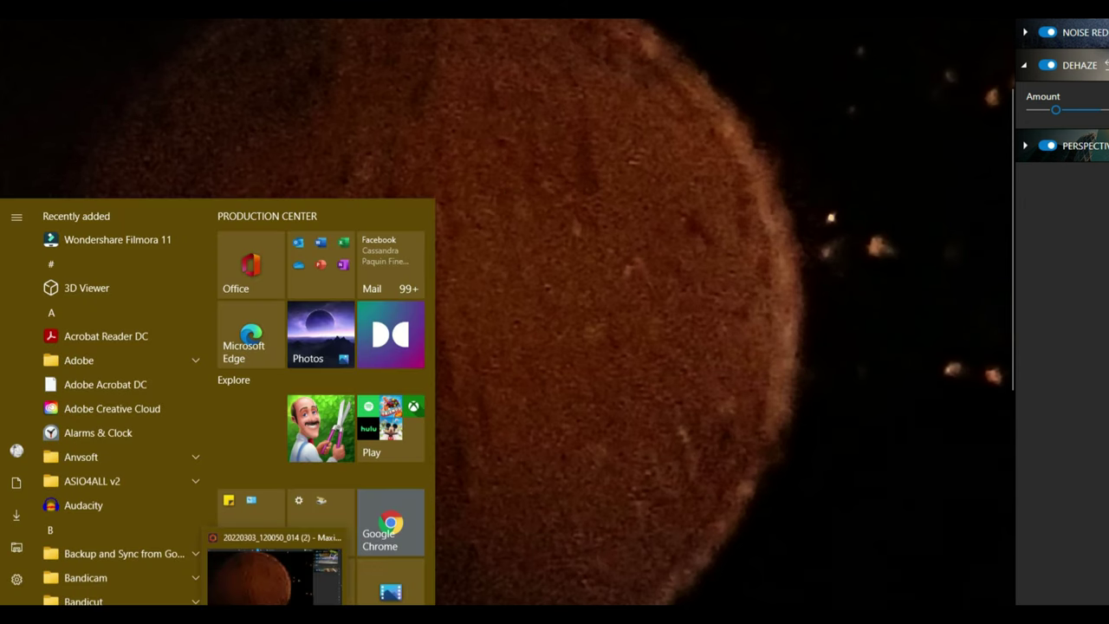
left_click(274, 617)
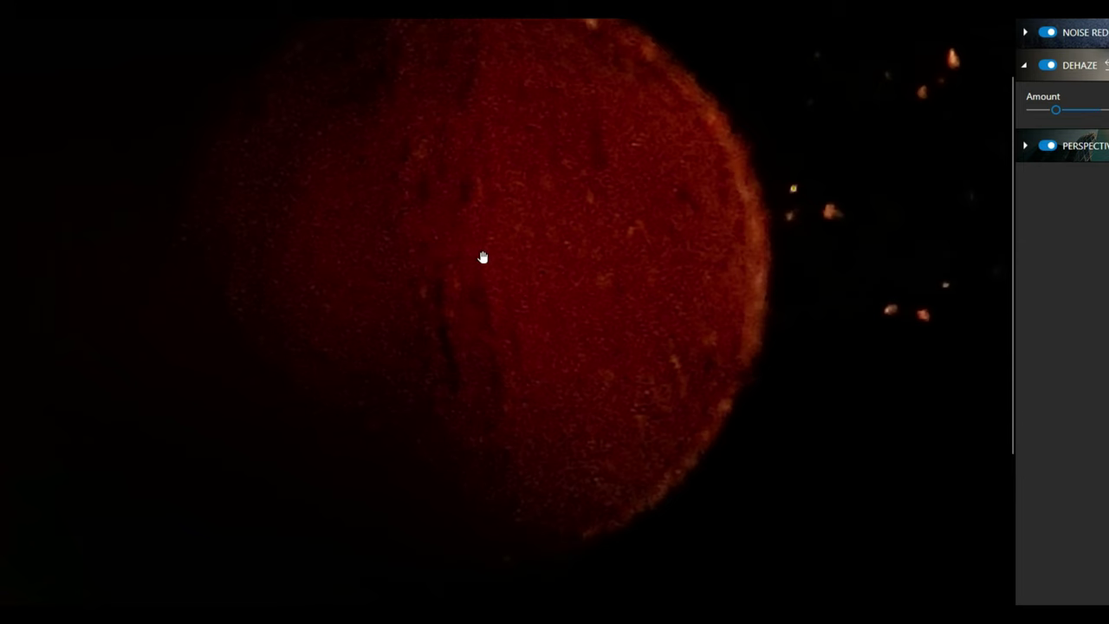
scroll(494, 234, "up", 2)
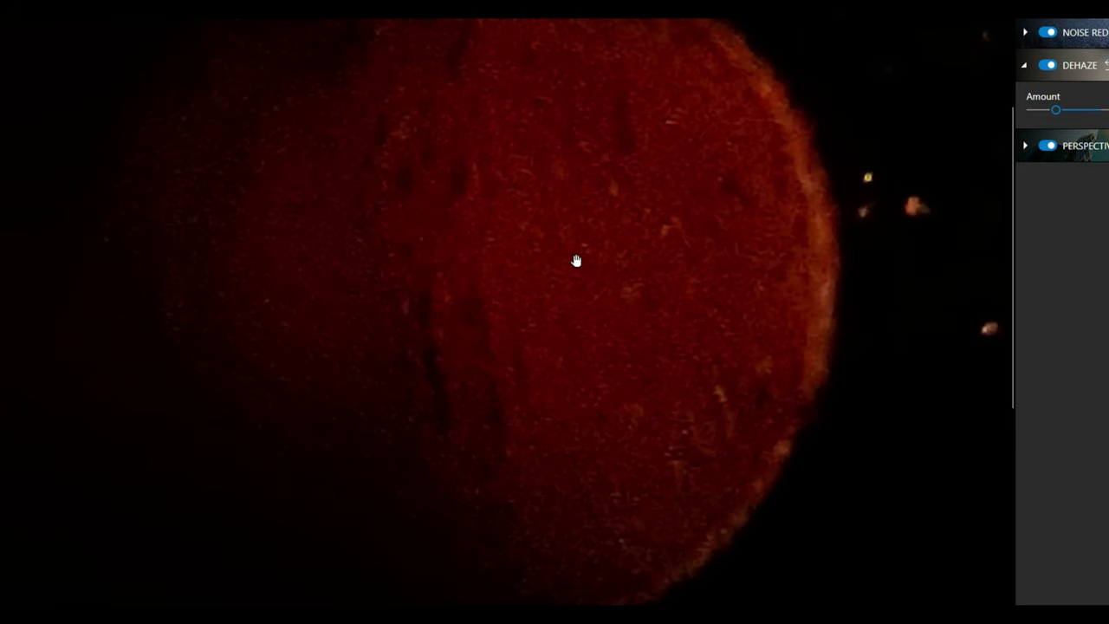
scroll(580, 260, "down", 1)
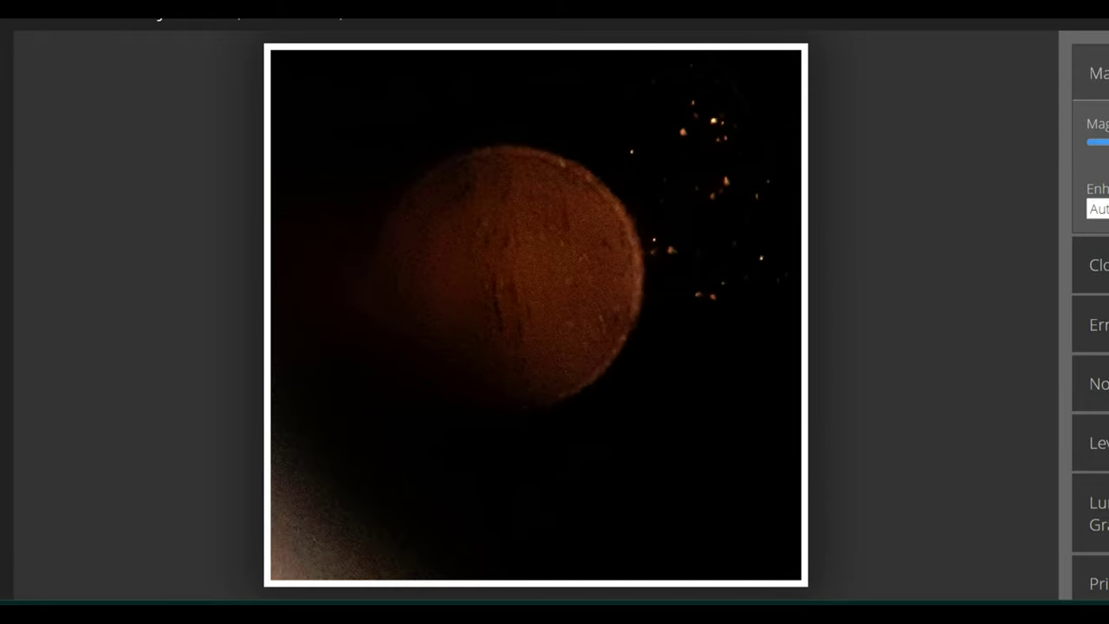
- In Forensically, reduce the magnifier's magnification to the minimum and view the cropped image's luminance gradient at a higher intensity
left_click_drag(1106, 142, 1064, 151)
left_click(1099, 384)
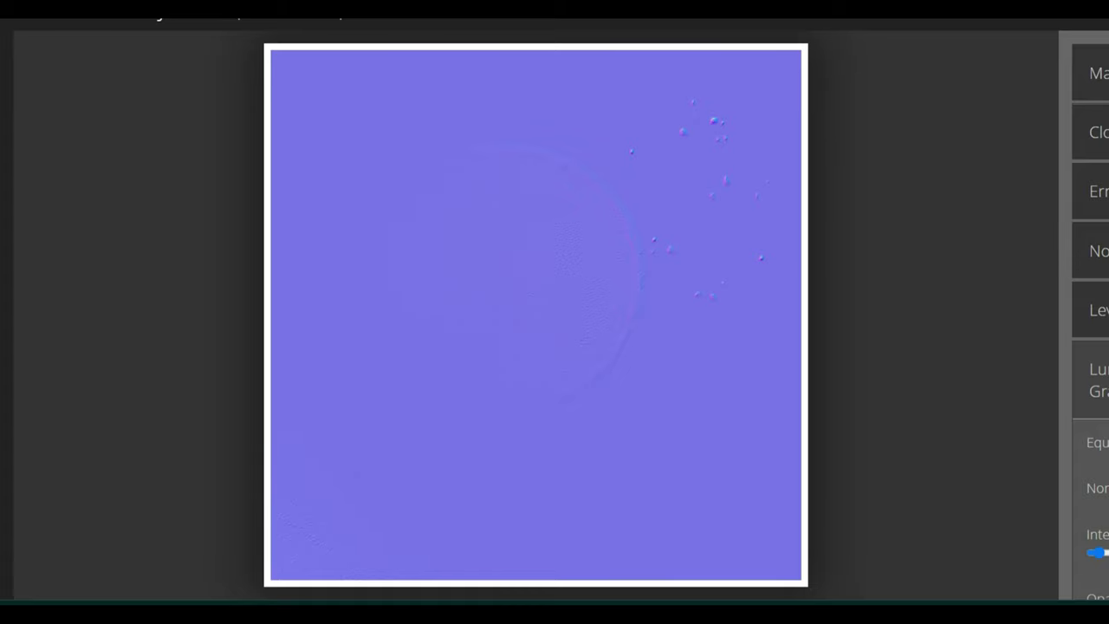
left_click_drag(1095, 552, 1108, 552)
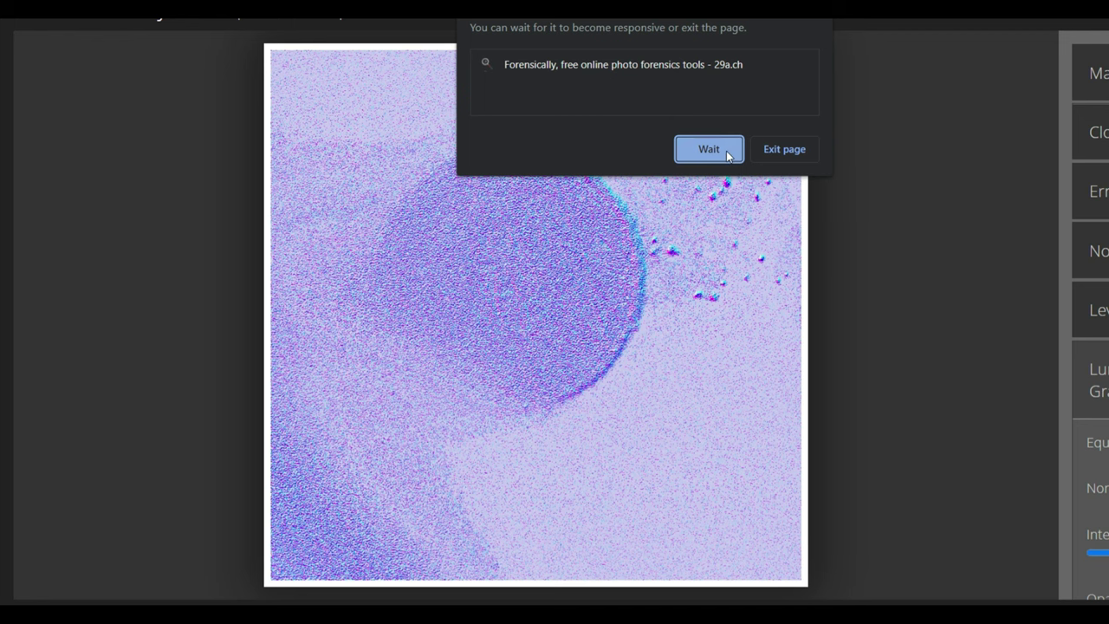
left_click(709, 149)
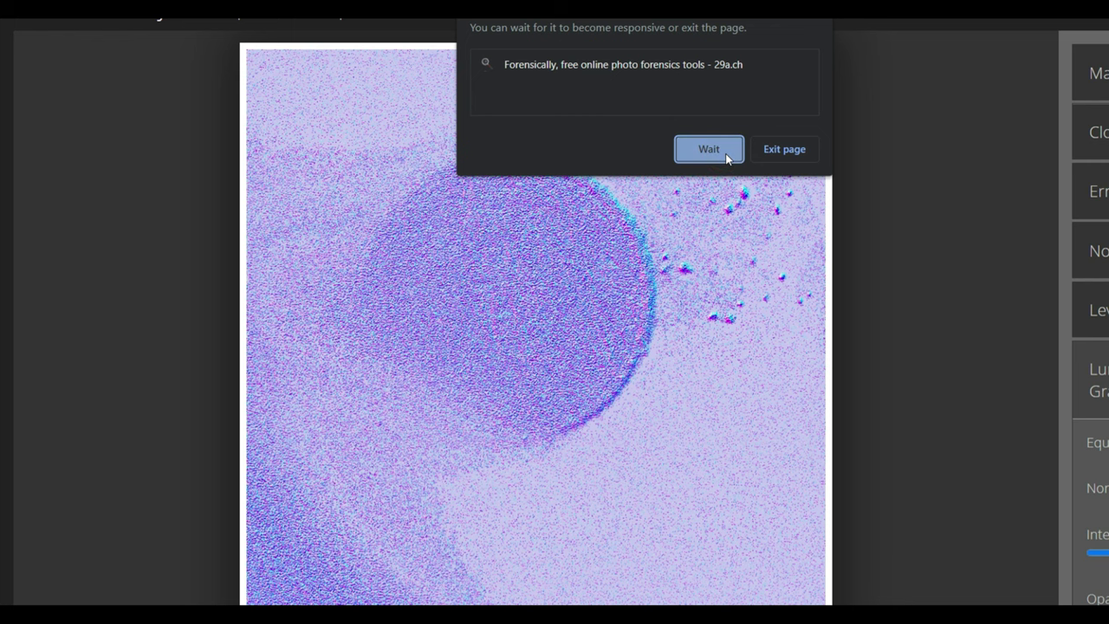
left_click(726, 154)
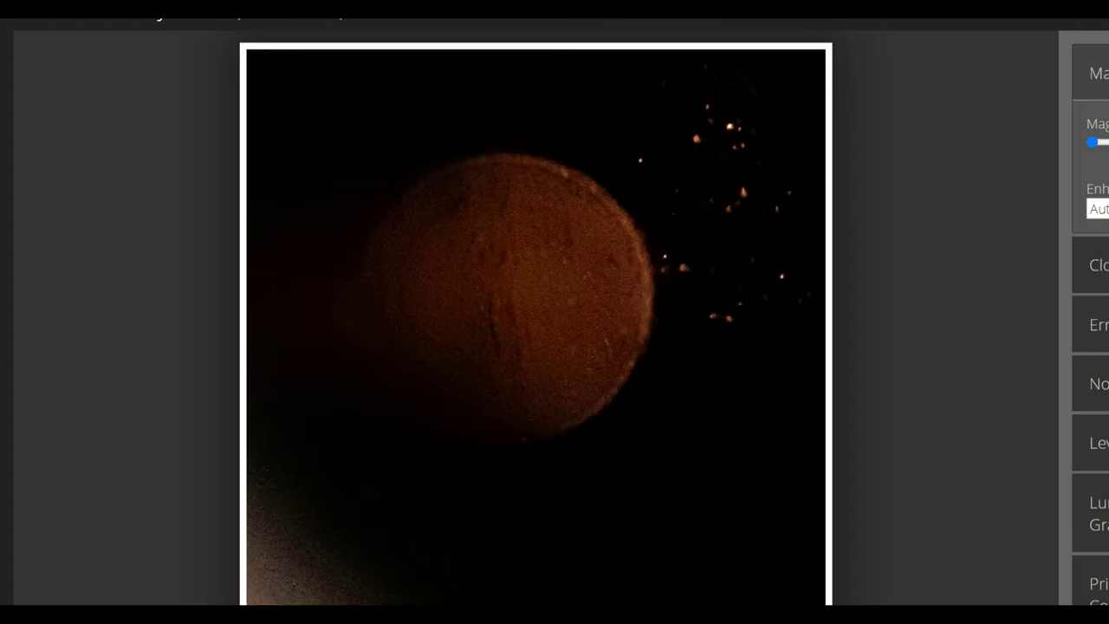
- Run clone detection on the cropped image with the smallest block size, then view a level sweep at low opacity
left_click(1098, 265)
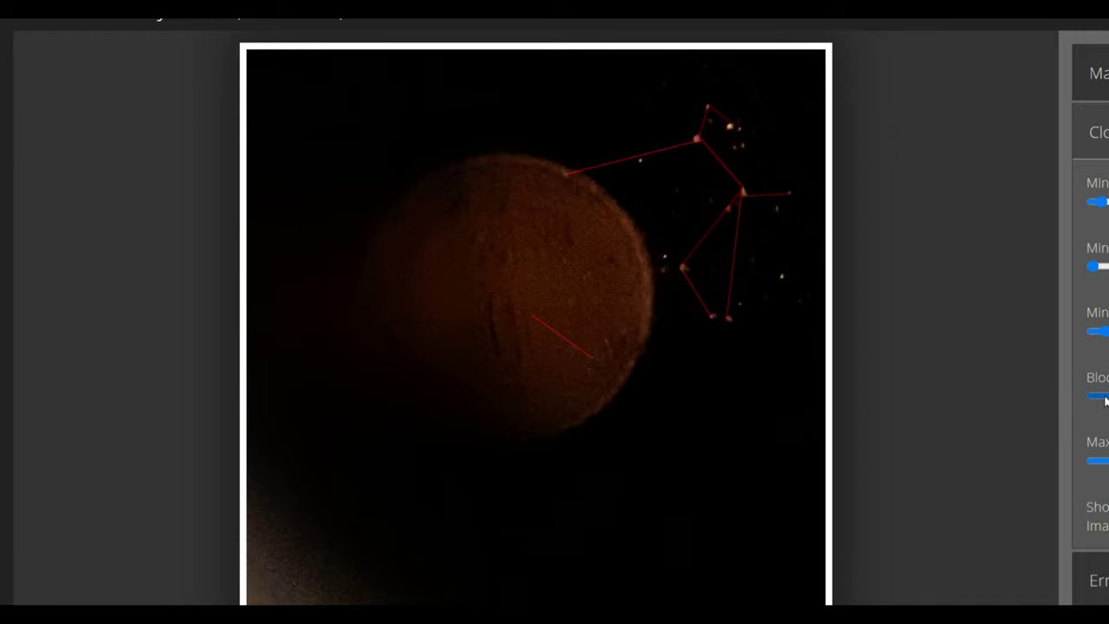
left_click_drag(1106, 400, 1100, 396)
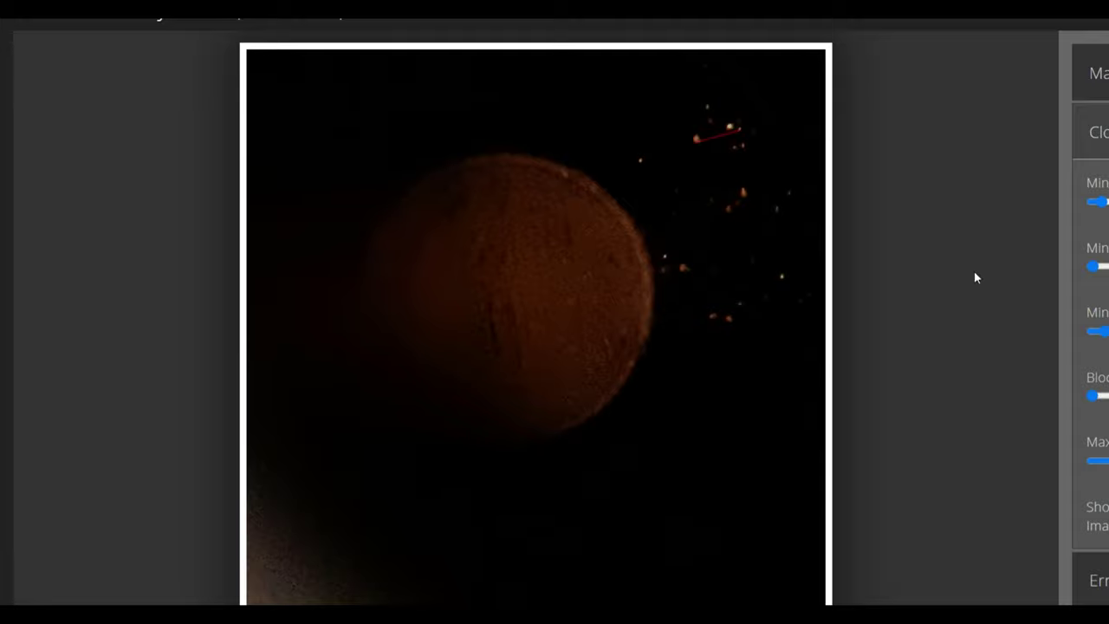
left_click(1097, 73)
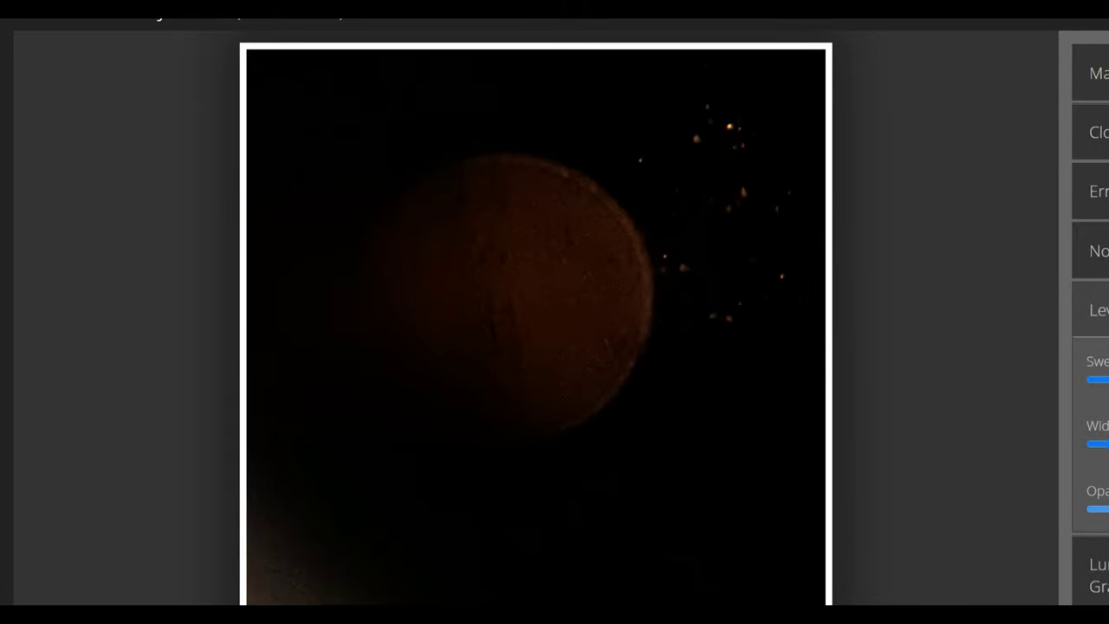
left_click_drag(1100, 513, 1075, 510)
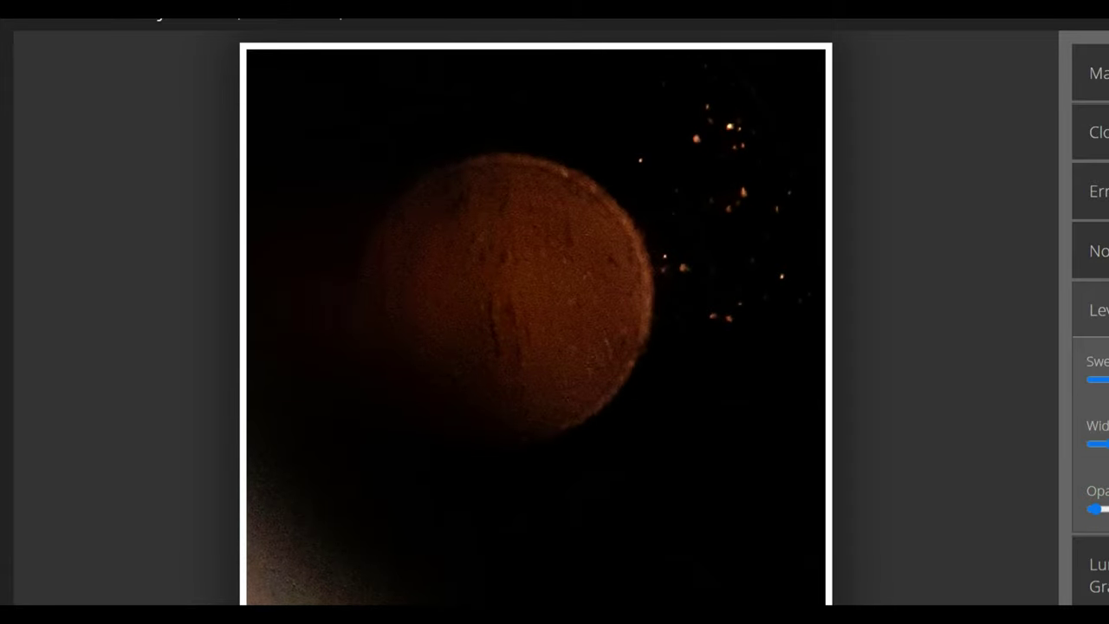
- Render the luminance gradient again, waiting for the page to respond, and return to the level sweep view
left_click(1099, 575)
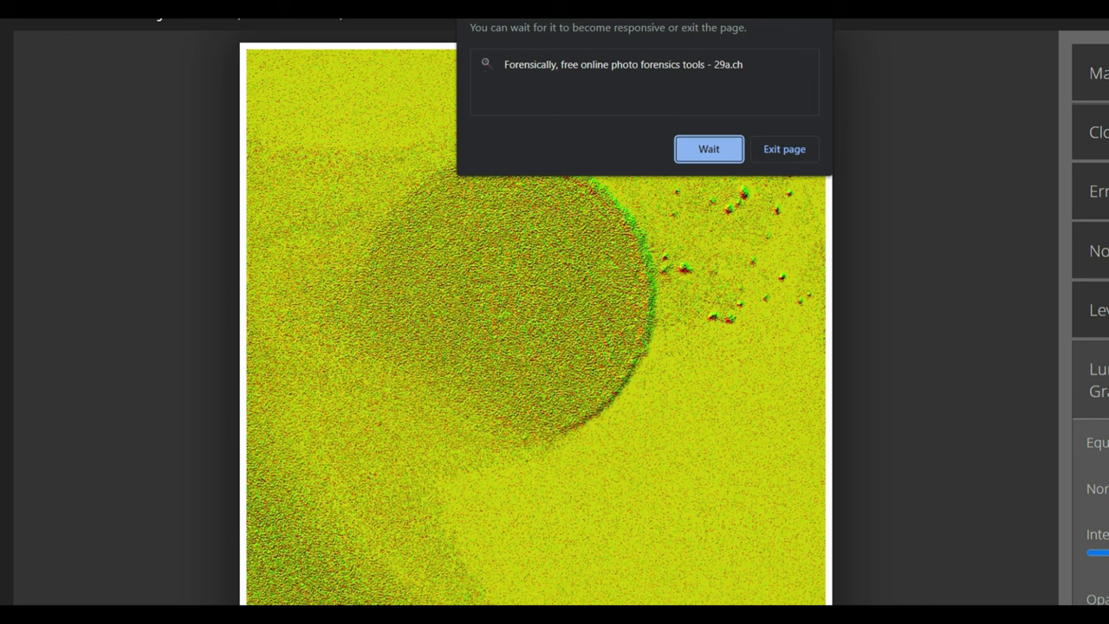
left_click(719, 153)
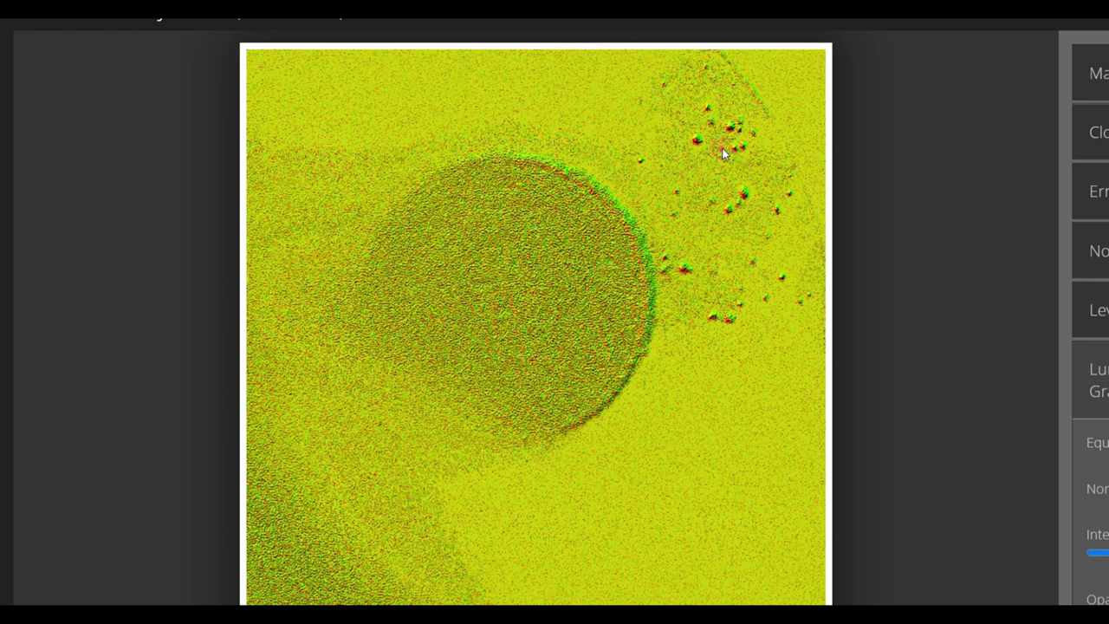
left_click(1096, 309)
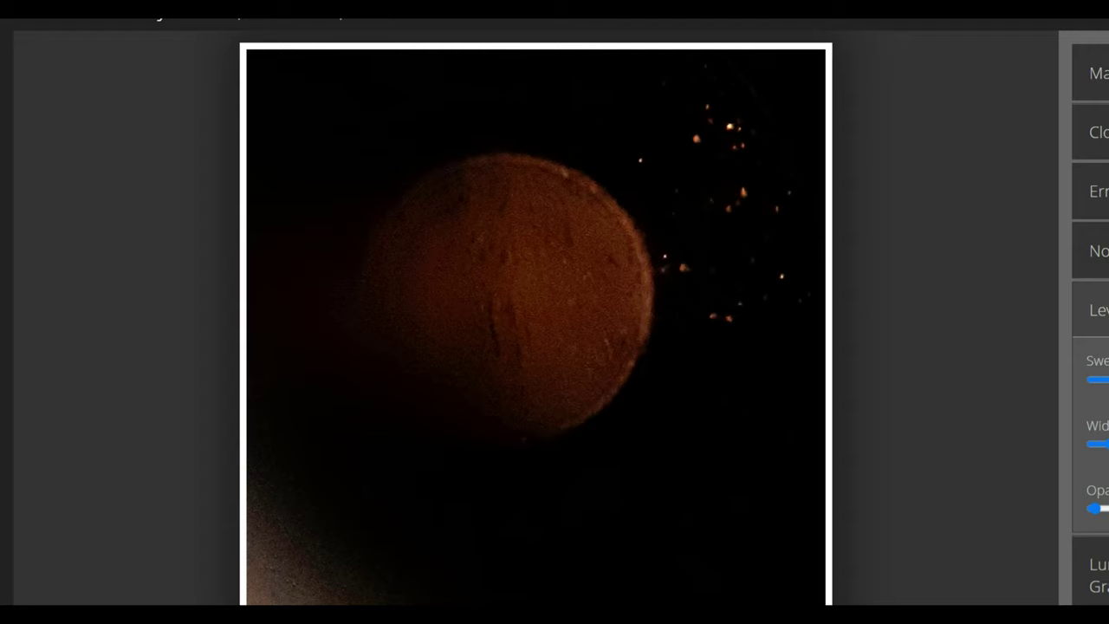
- Open Forensically's magnifier for the cropped image and compare its automatic and histogram enhancement modes, ending on the histogram option
left_click(1098, 73)
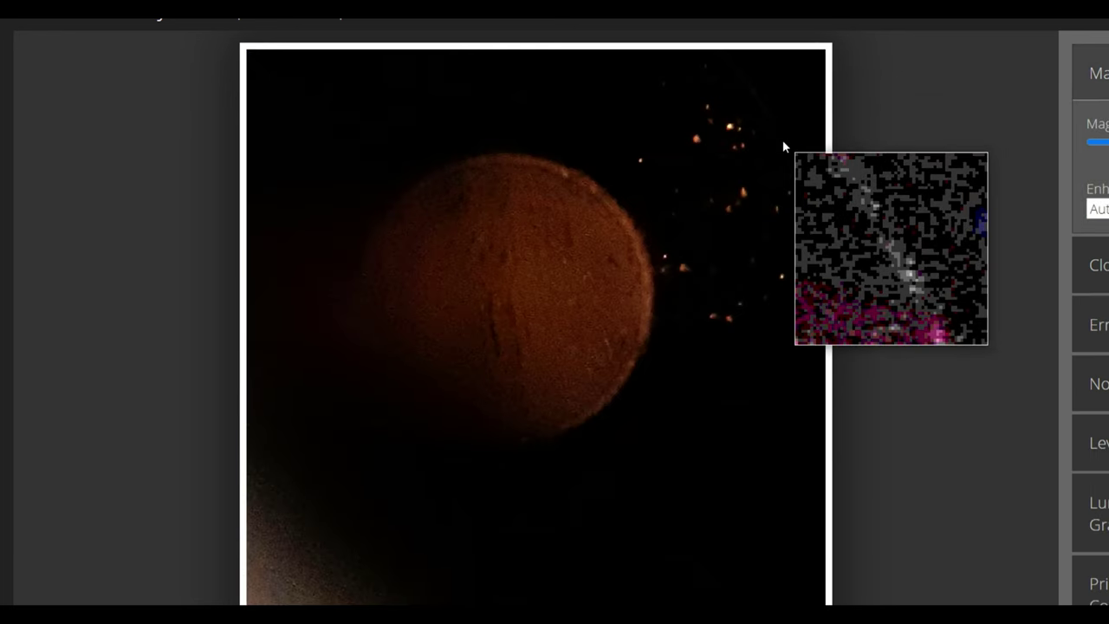
left_click(1098, 209)
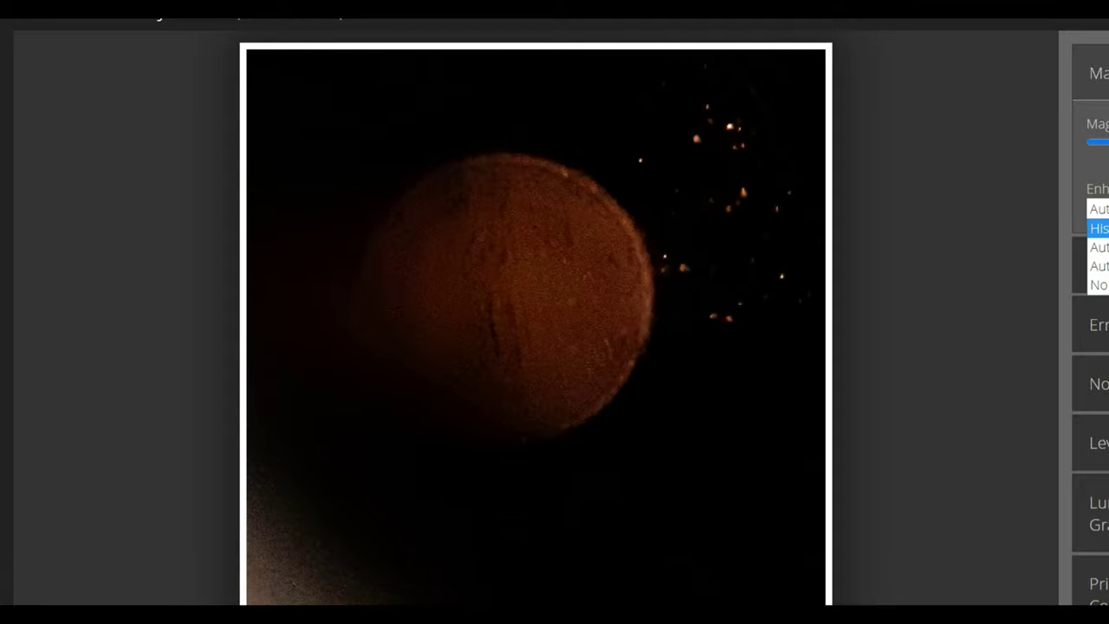
left_click(1098, 260)
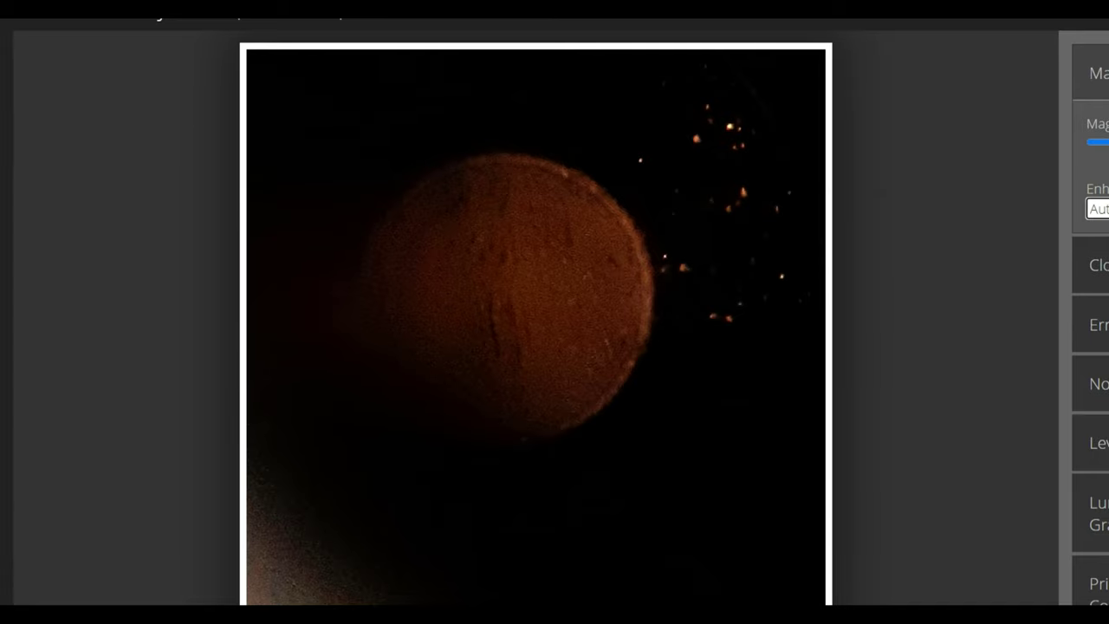
left_click(1096, 209)
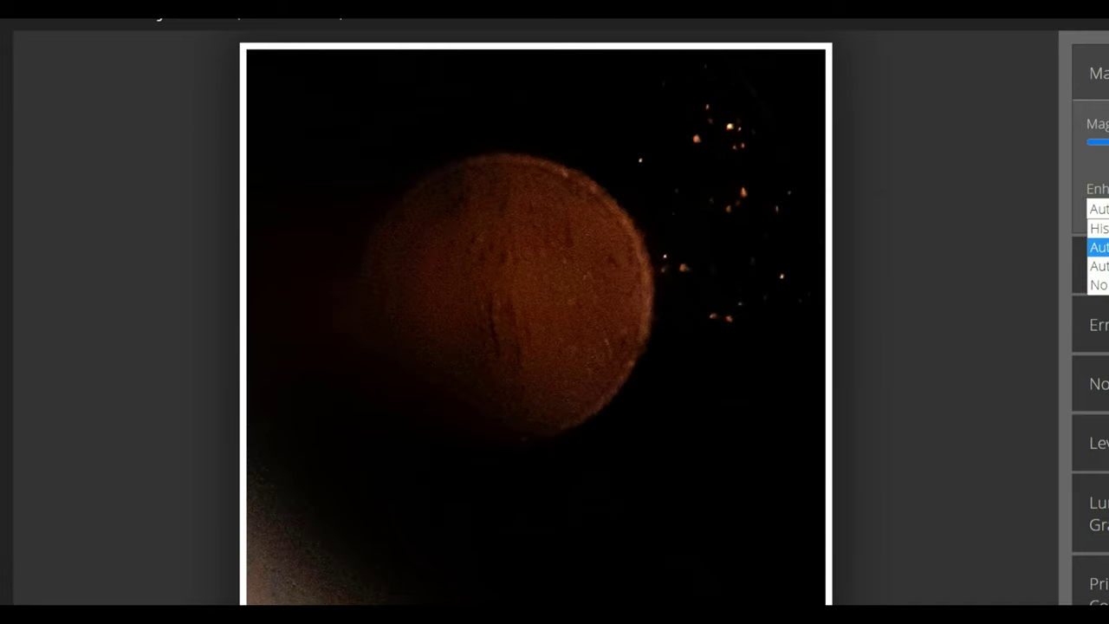
left_click(1098, 228)
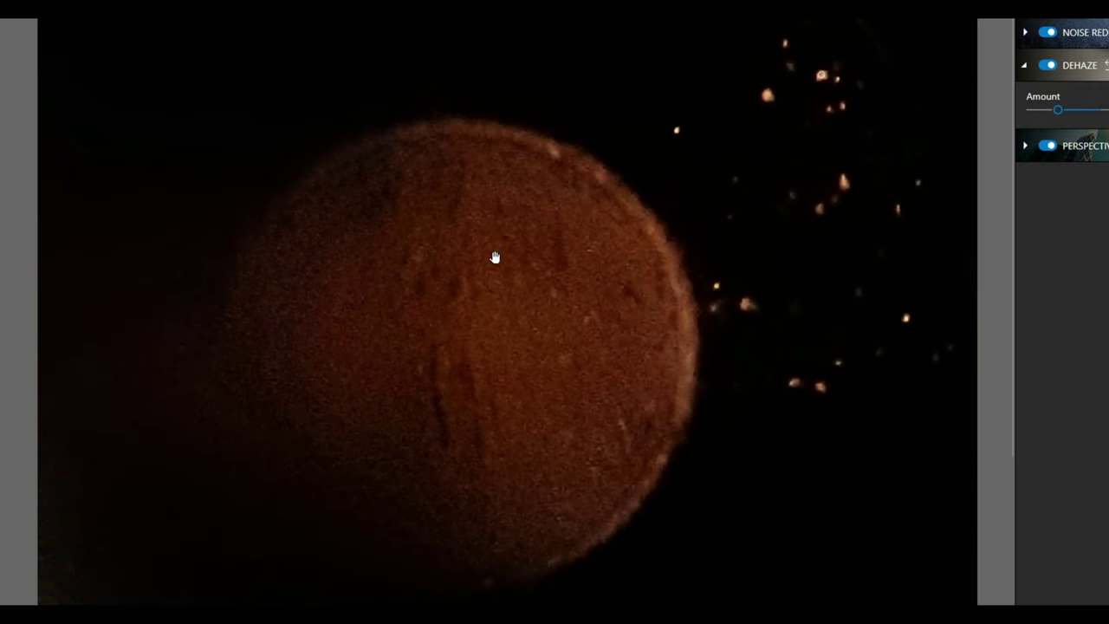
- Switch to the photo editor, enlarge the disc in the image and raise the Dehaze amount
scroll(494, 257, "down", 1)
scroll(412, 356, "up", 2)
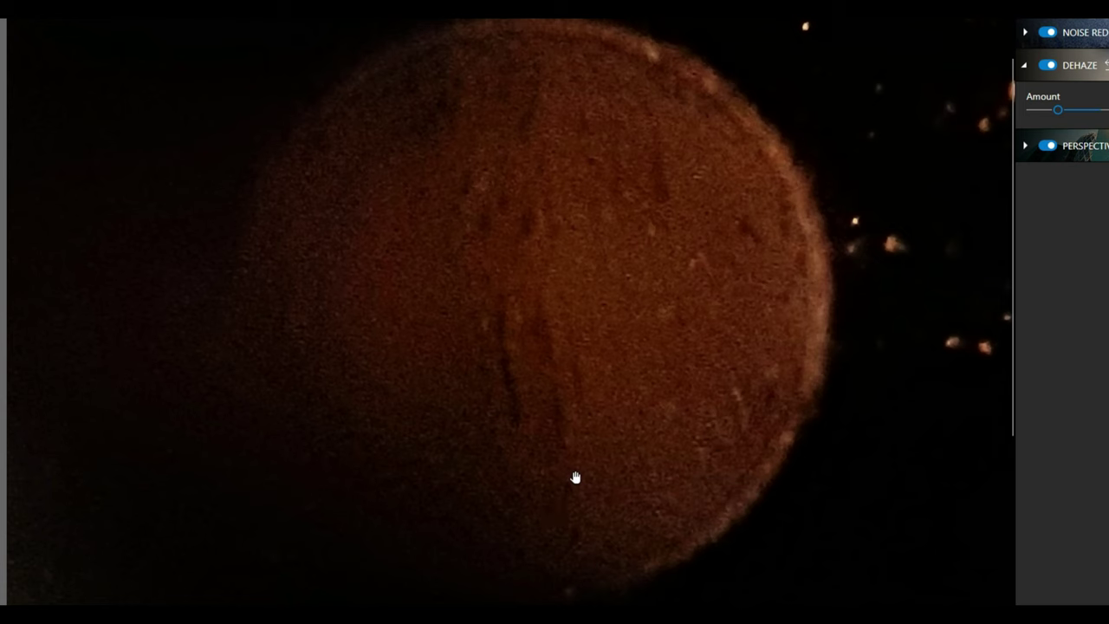
left_click_drag(1058, 111, 1086, 110)
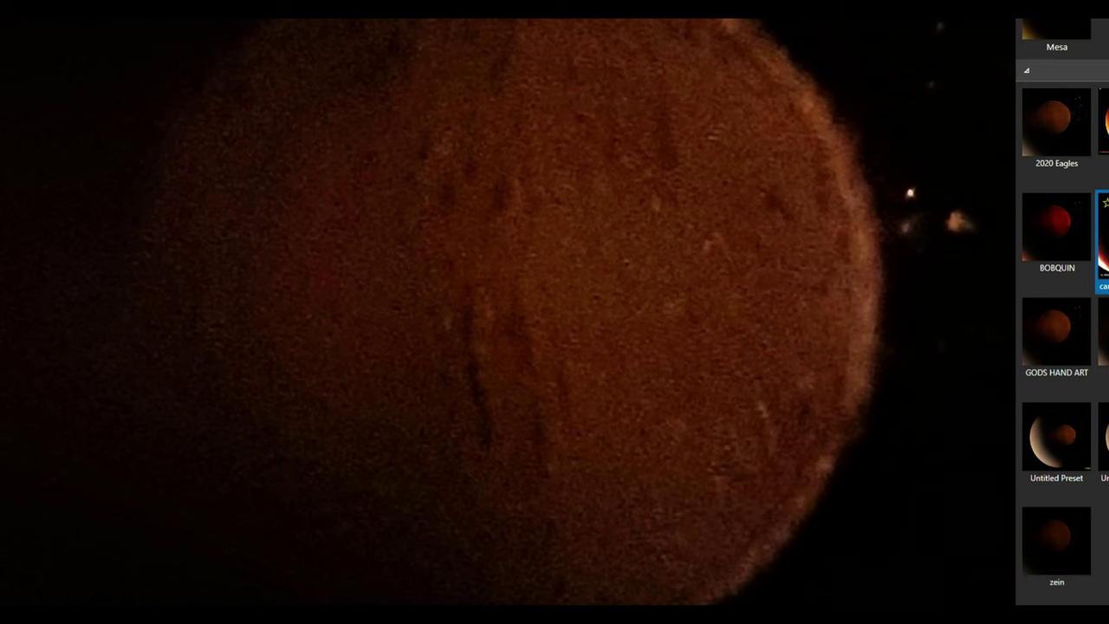
- Try several custom presets on the image, including 2020 Eagles and Untitled Preset, comparing the disc's surface marks
scroll(1069, 263, "down", 2)
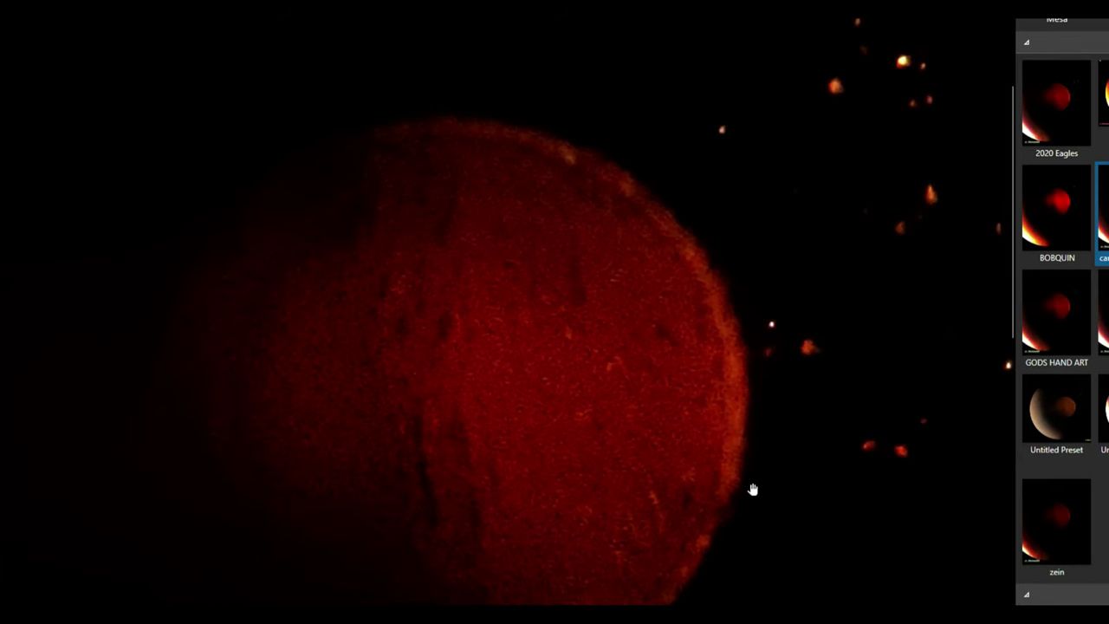
left_click_drag(651, 529, 703, 387)
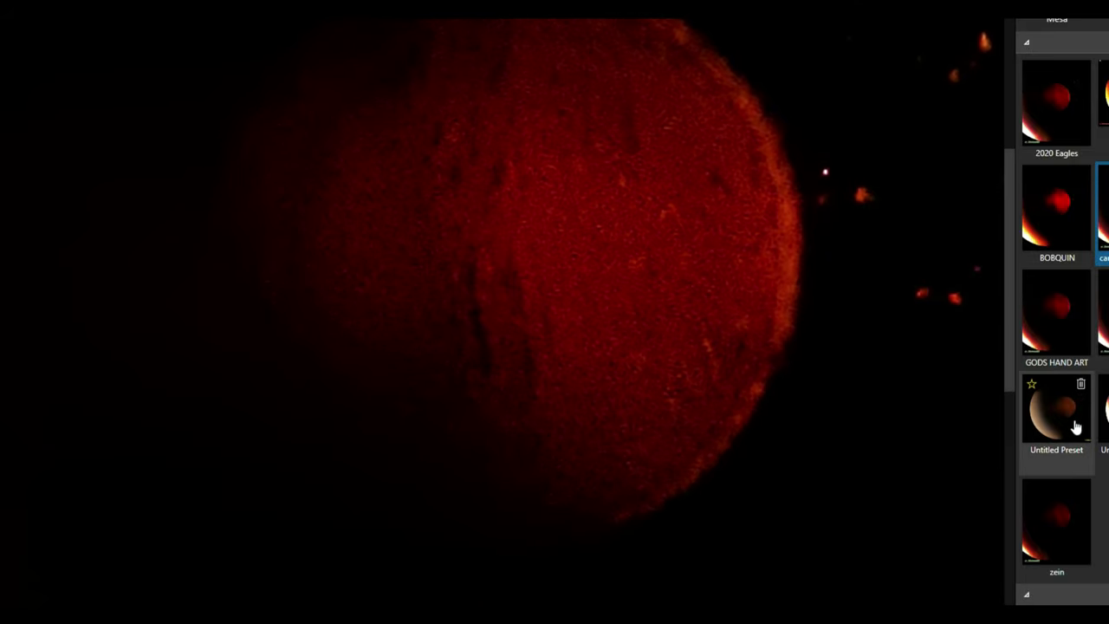
left_click(1055, 218)
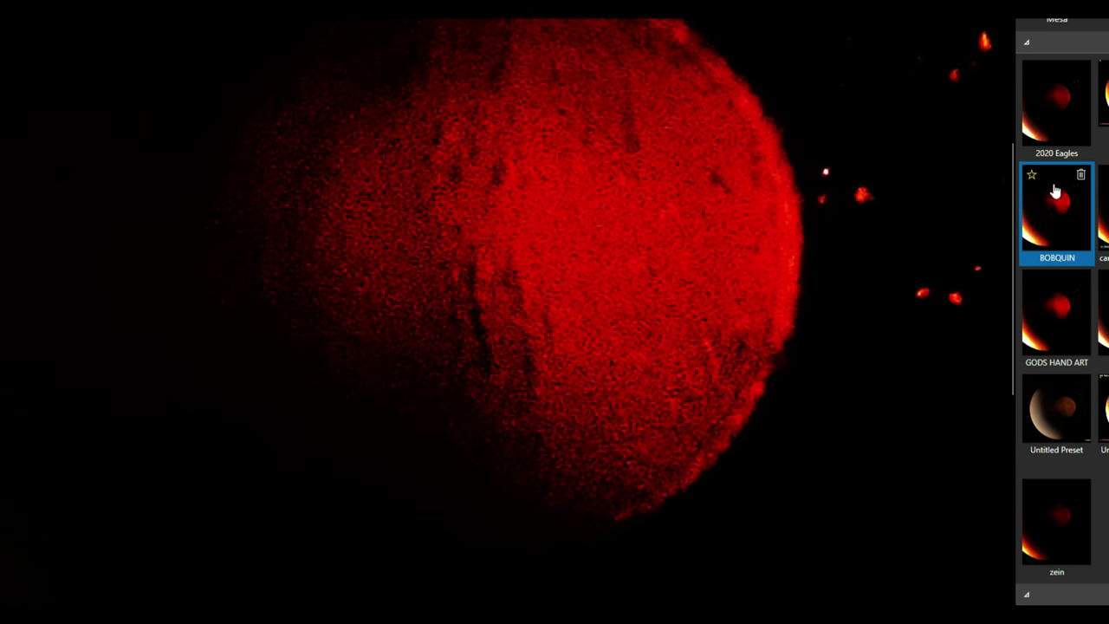
left_click(1058, 105)
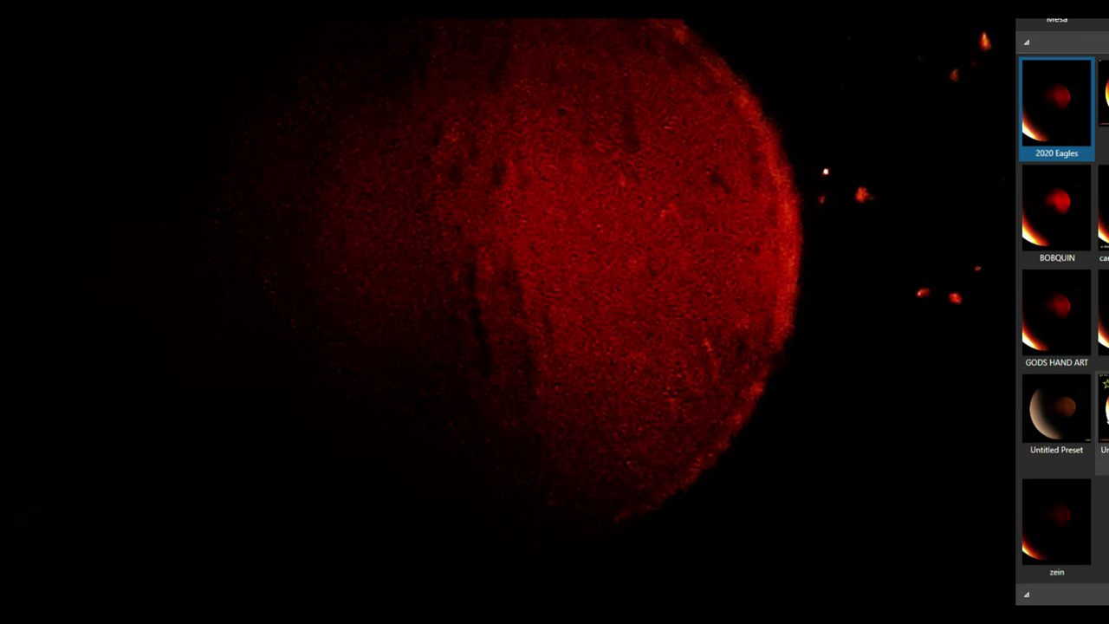
left_click(1059, 428)
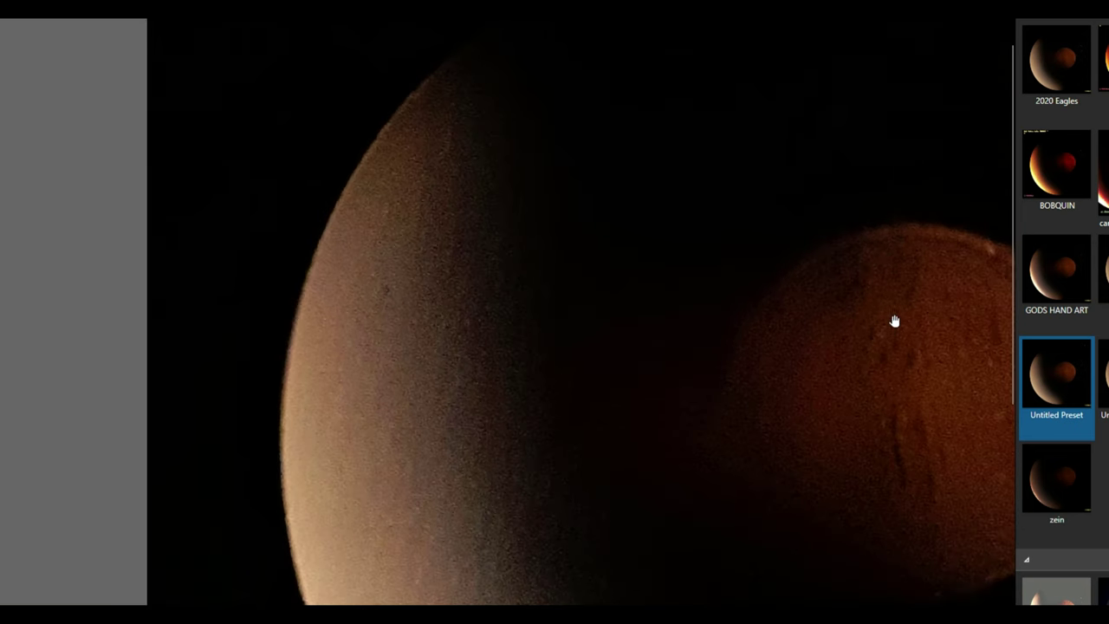
- Try the Angel preset on the full image and examine the disc's surface, rim and nearby specks at several magnifications
mouse_move(1056, 381)
scroll(1056, 382, "down", 3)
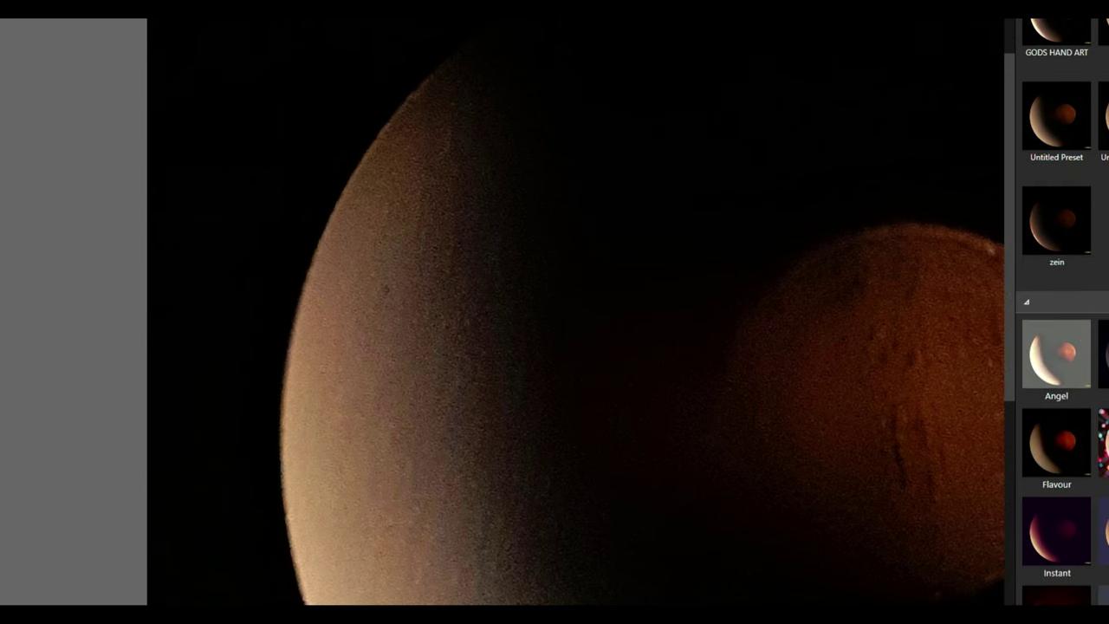
left_click(1056, 356)
key("ctrl+0")
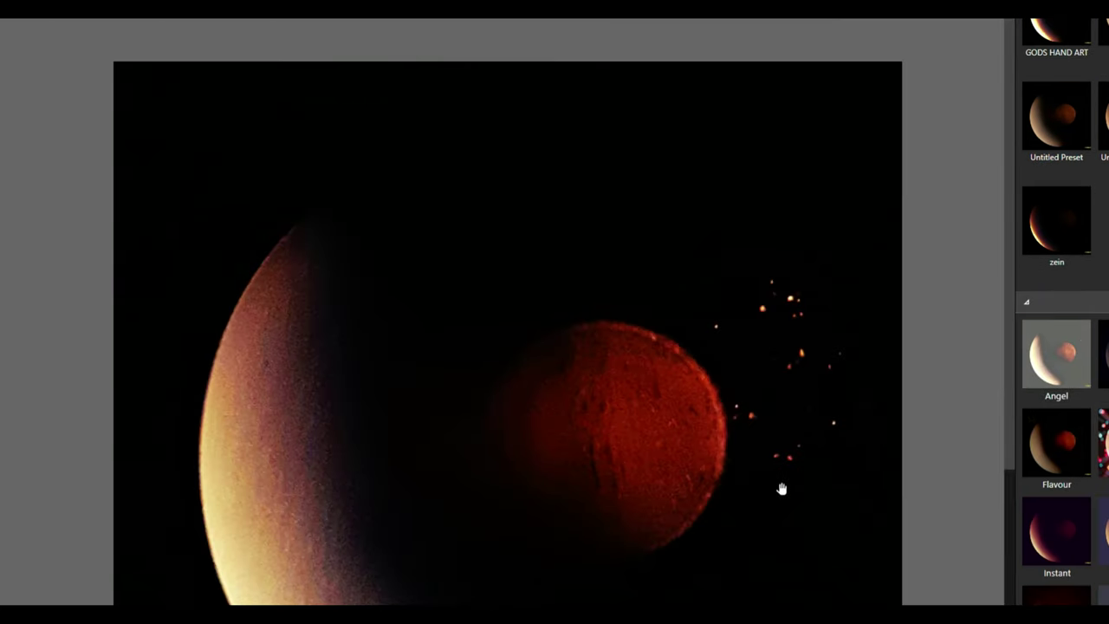
left_click(684, 545)
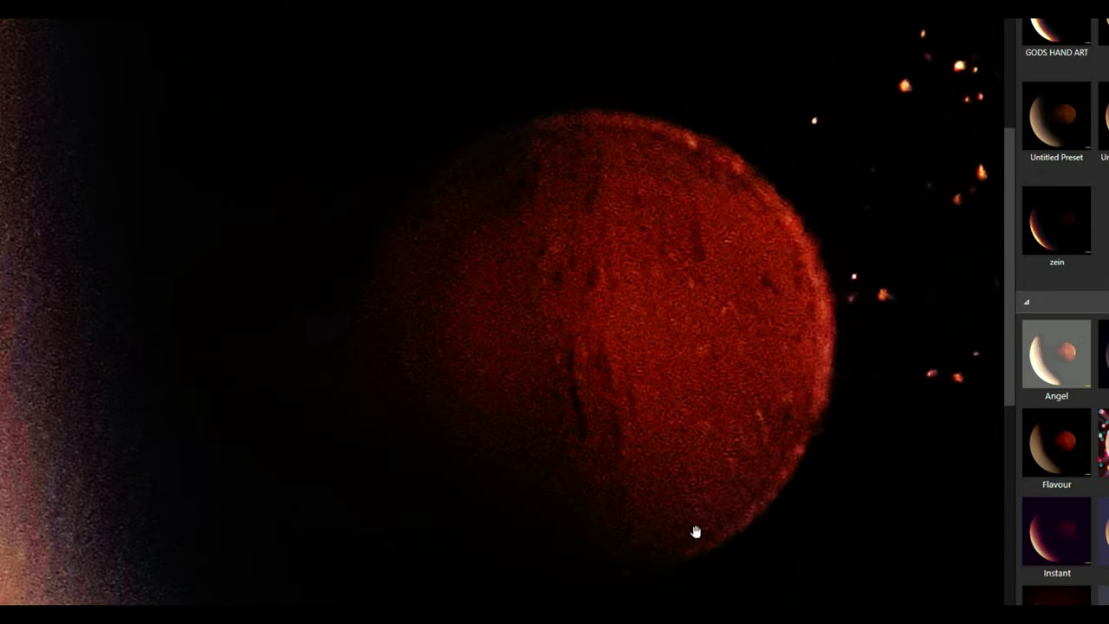
scroll(695, 531, "up", 1)
scroll(695, 531, "down", 1)
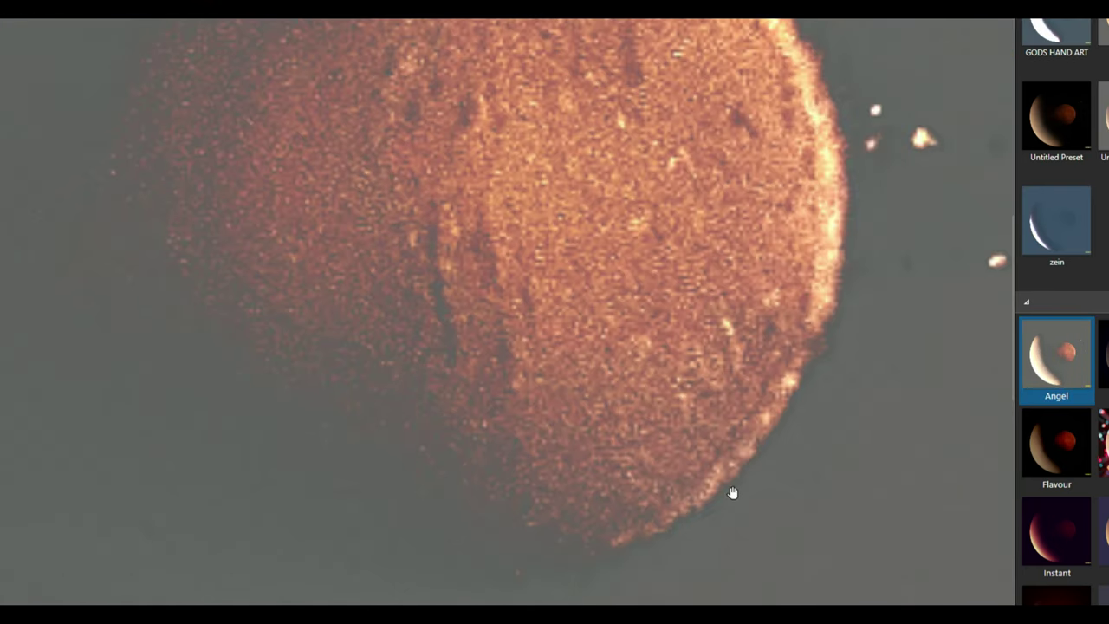
scroll(733, 492, "down", 1)
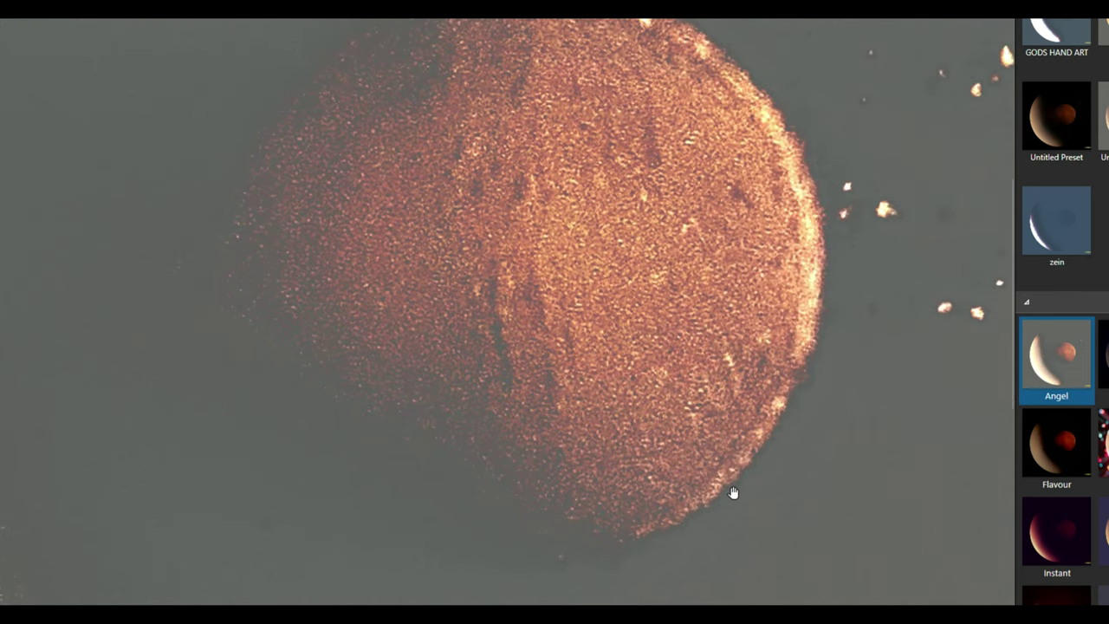
scroll(733, 492, "down", 2)
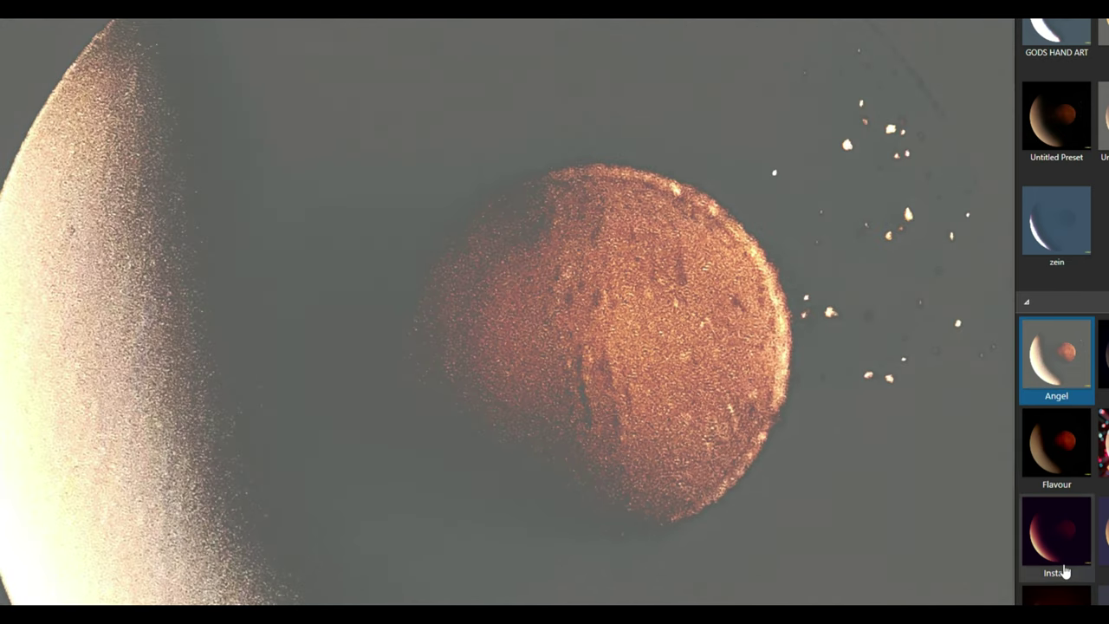
- Browse the remaining effect presets for the cropped image and apply the Galaxy effect
scroll(1059, 563, "down", 1)
scroll(1058, 347, "down", 8)
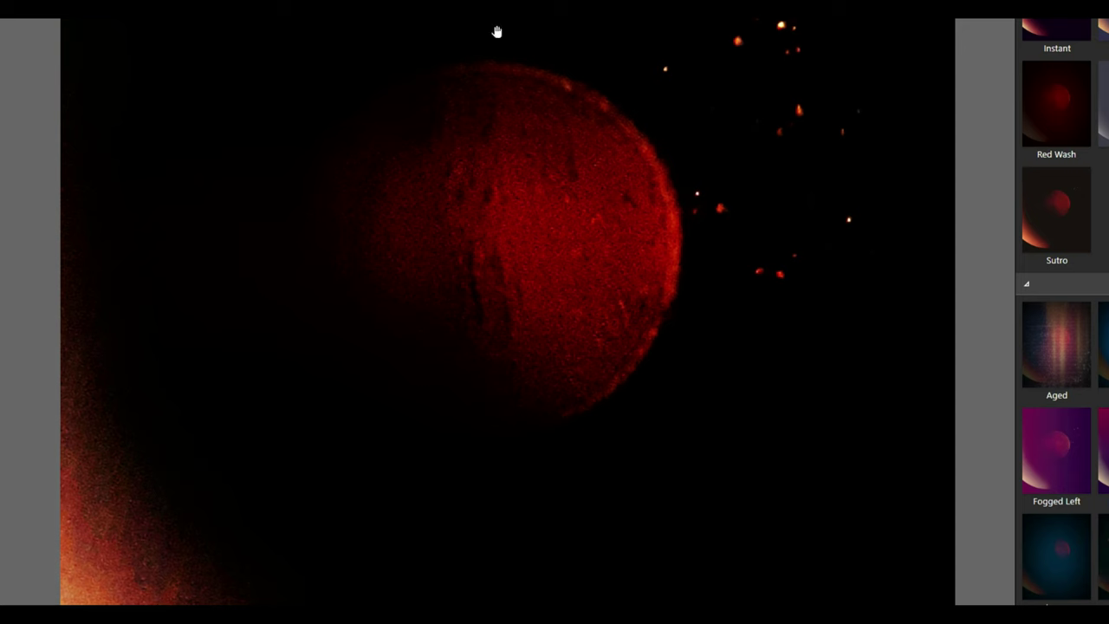
scroll(1056, 347, "down", 2)
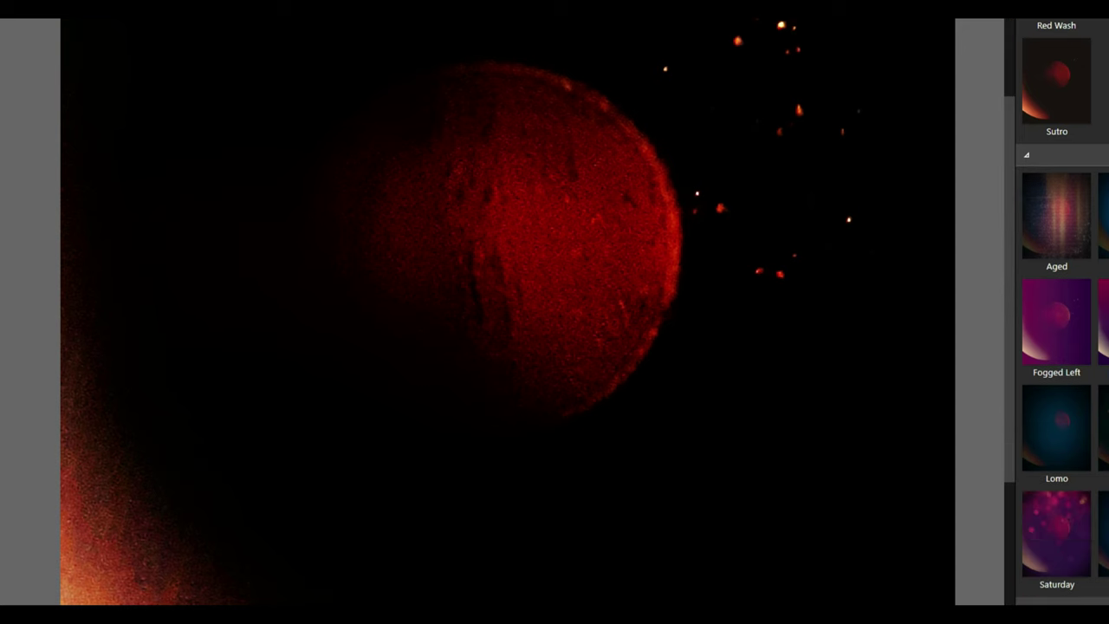
scroll(1056, 312, "down", 8)
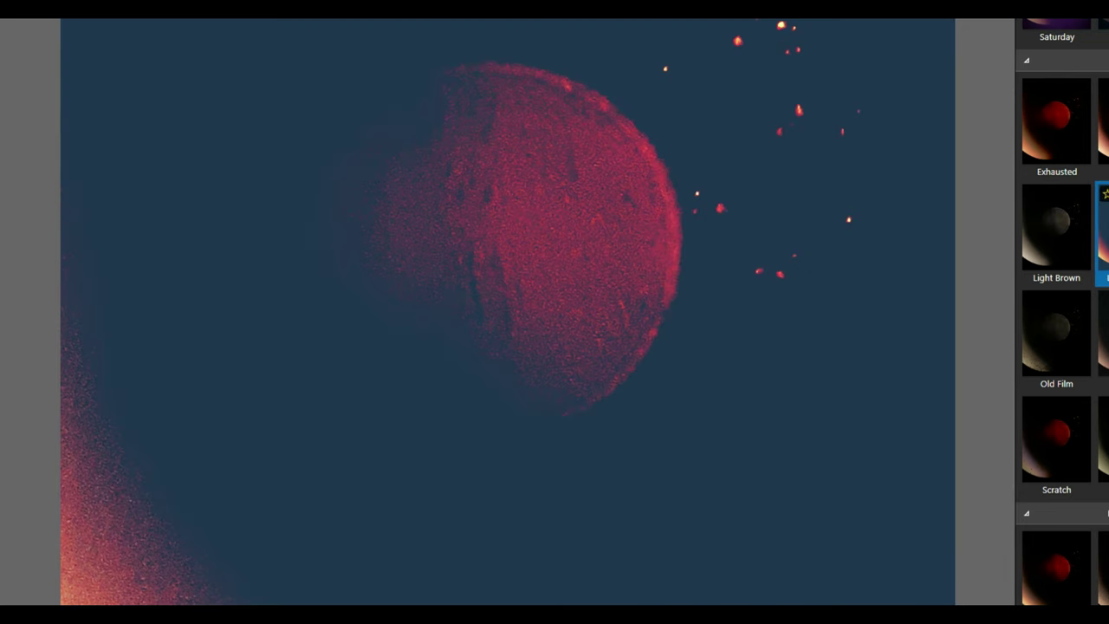
scroll(1062, 312, "down", 5)
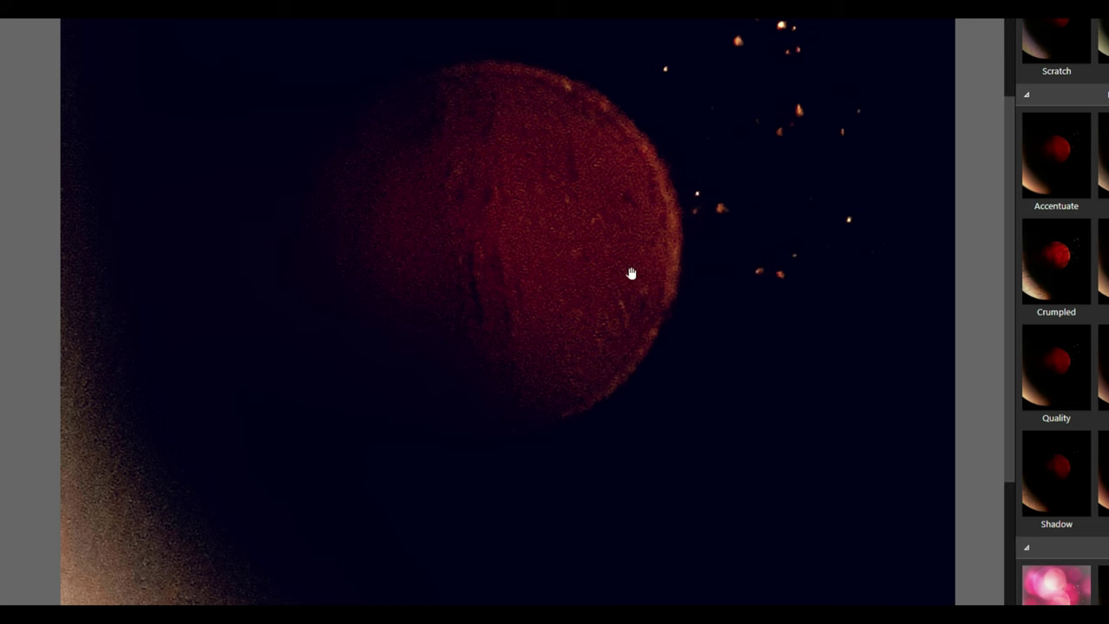
scroll(1057, 346, "down", 5)
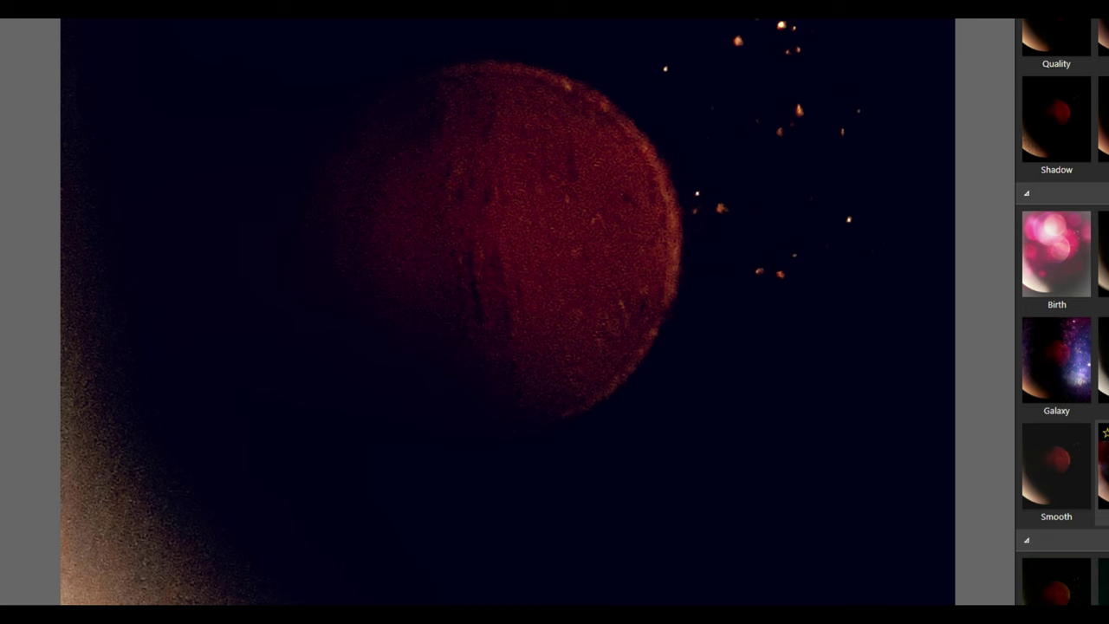
left_click(1058, 377)
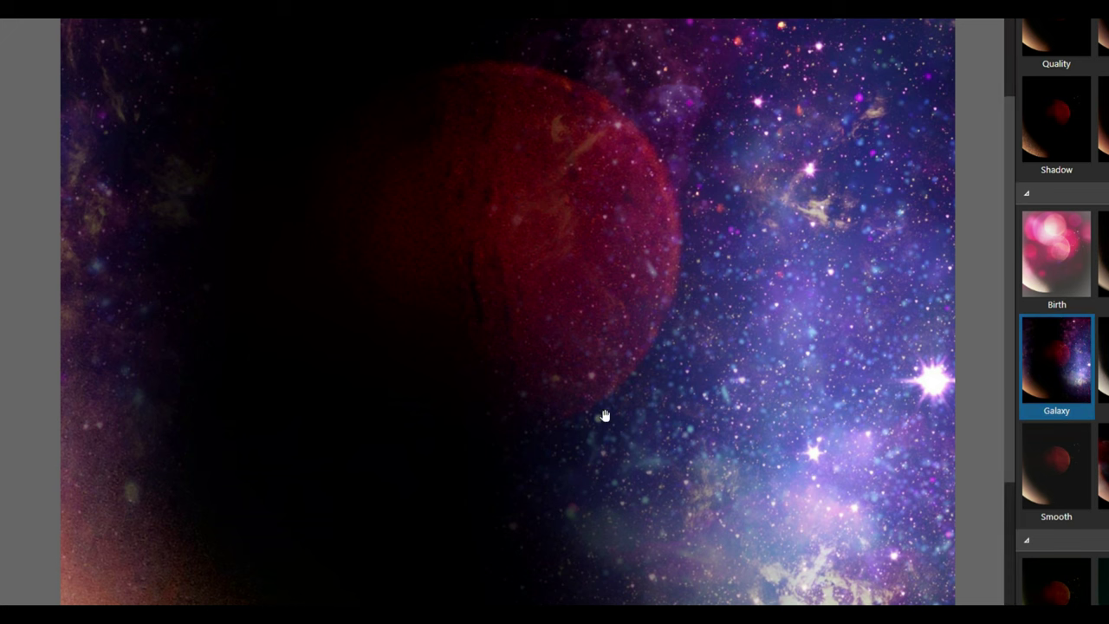
- Save the Galaxy version as JPG file TNF.jpgEWEW in the 3_0305_22wormwood folder, at 100 % quality and original size
scroll(614, 408, "down", 2)
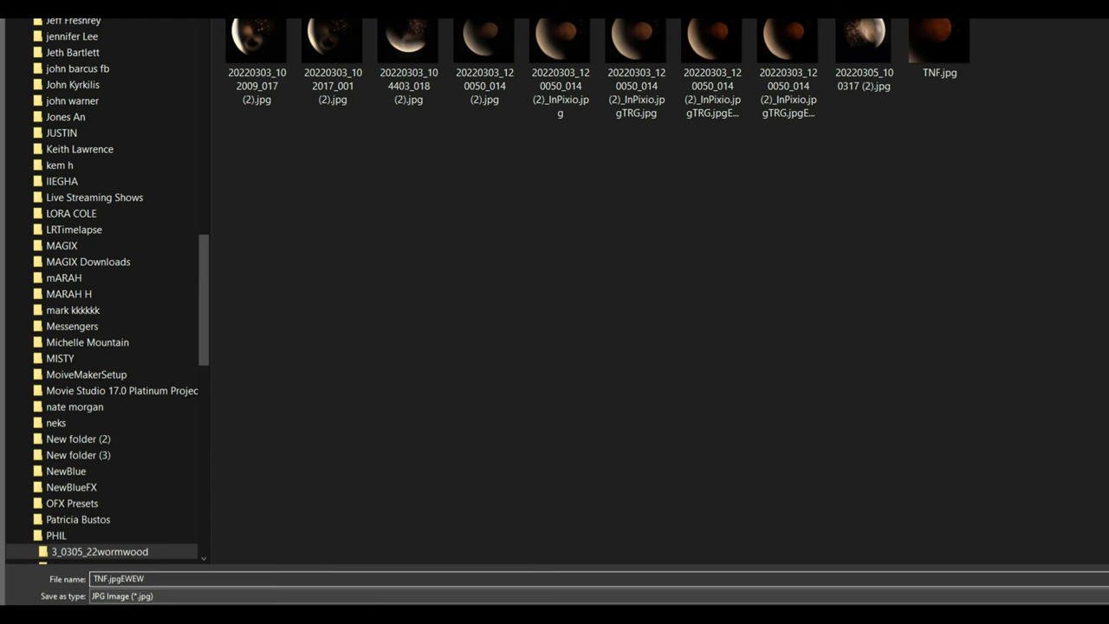
key("Return")
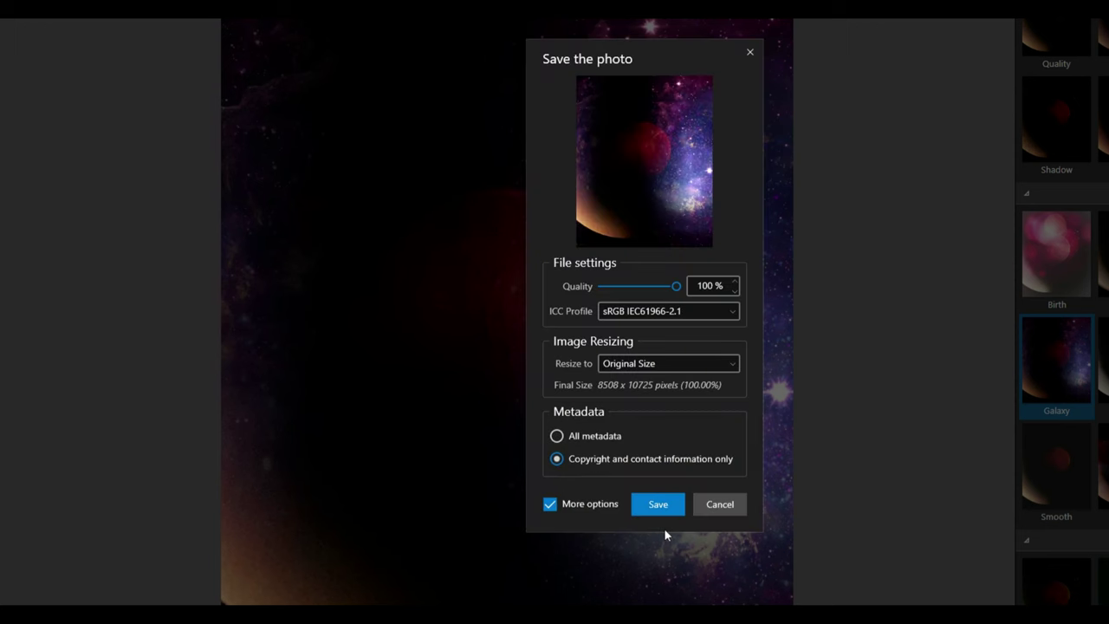
left_click(658, 508)
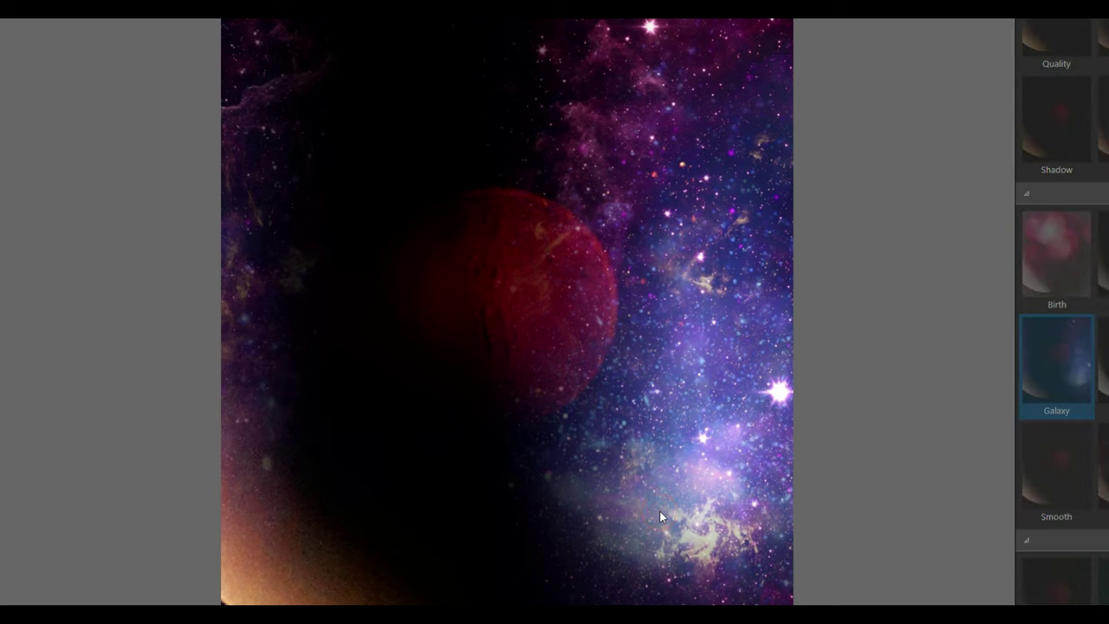